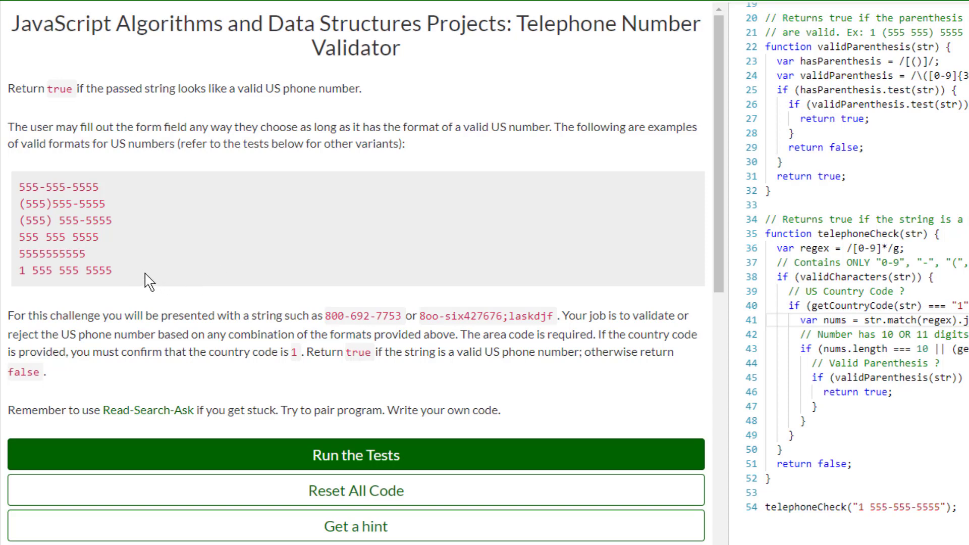
pyautogui.moveTo(147, 278); pyautogui.dragTo(21, 187)
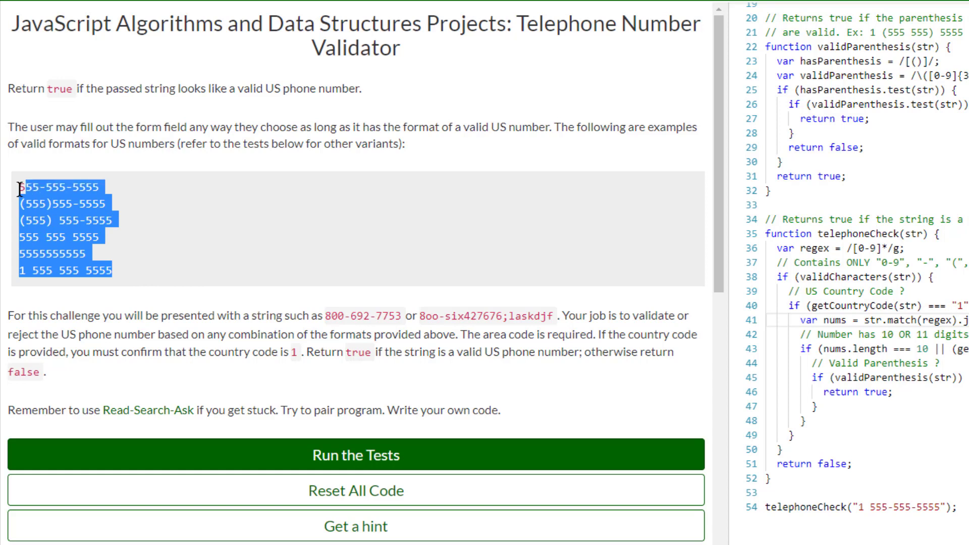
pyautogui.click(191, 241)
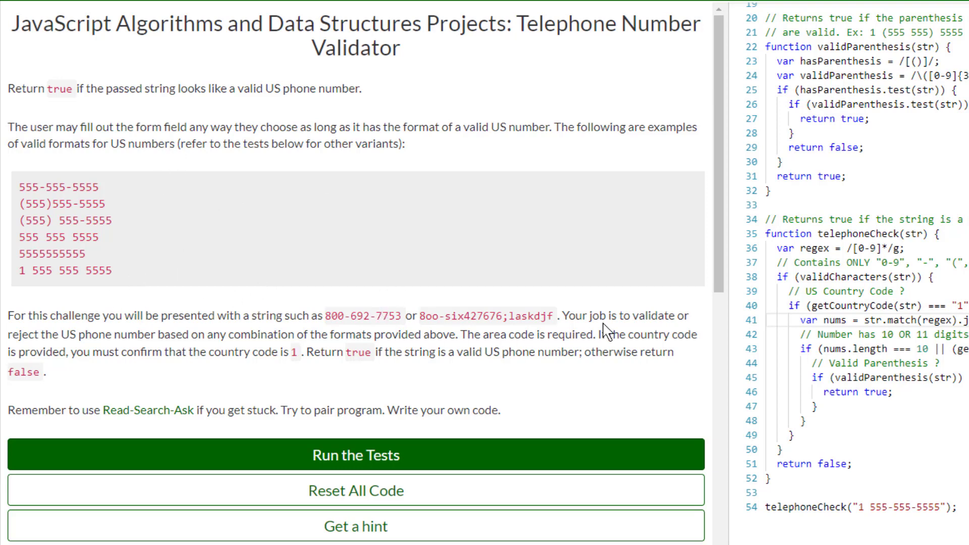
pyautogui.scroll(-1, 606, 331)
pyautogui.scroll(-3, 606, 332)
pyautogui.scroll(-2, 606, 331)
pyautogui.scroll(-3, 605, 331)
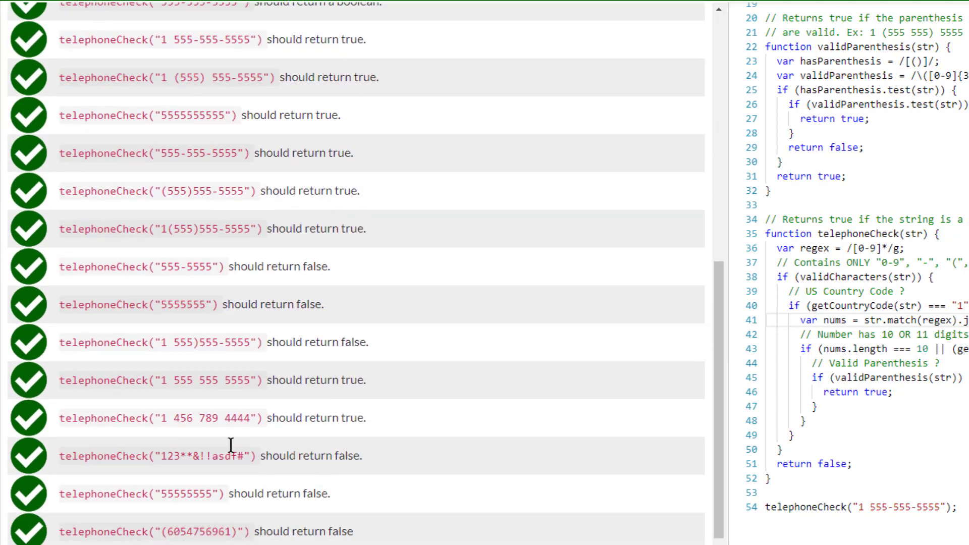
pyautogui.moveTo(200, 347); pyautogui.dragTo(195, 343)
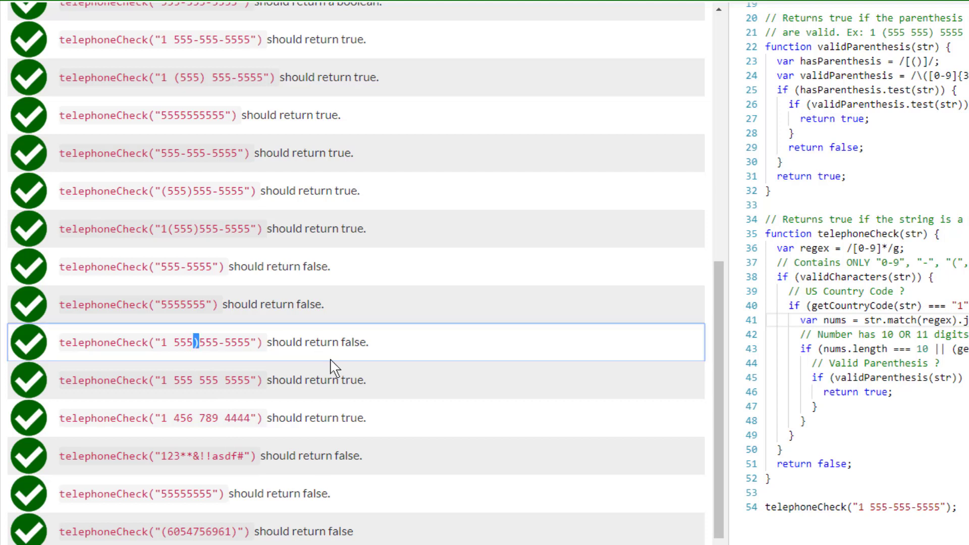
pyautogui.click(430, 358)
# - Highlight the 123**&!!asdf# test input, an invalid symbol, and its expected false result
pyautogui.moveTo(244, 454); pyautogui.dragTo(161, 457)
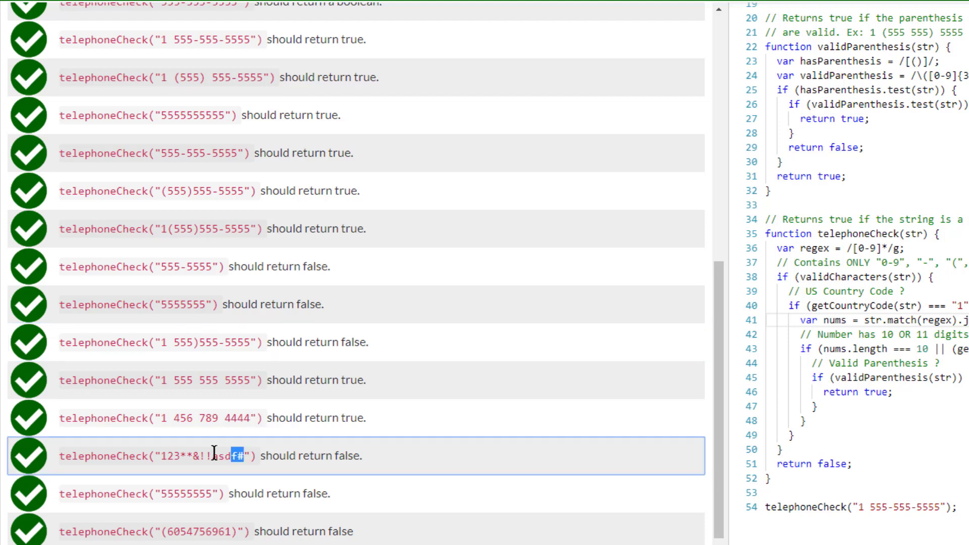
pyautogui.click(422, 455)
pyautogui.moveTo(244, 456); pyautogui.dragTo(206, 456)
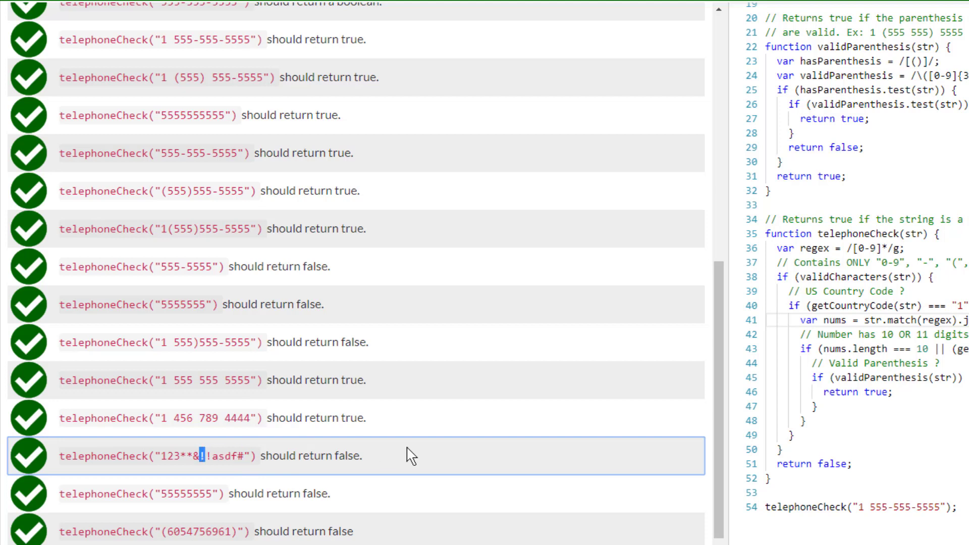
pyautogui.doubleClick(347, 456)
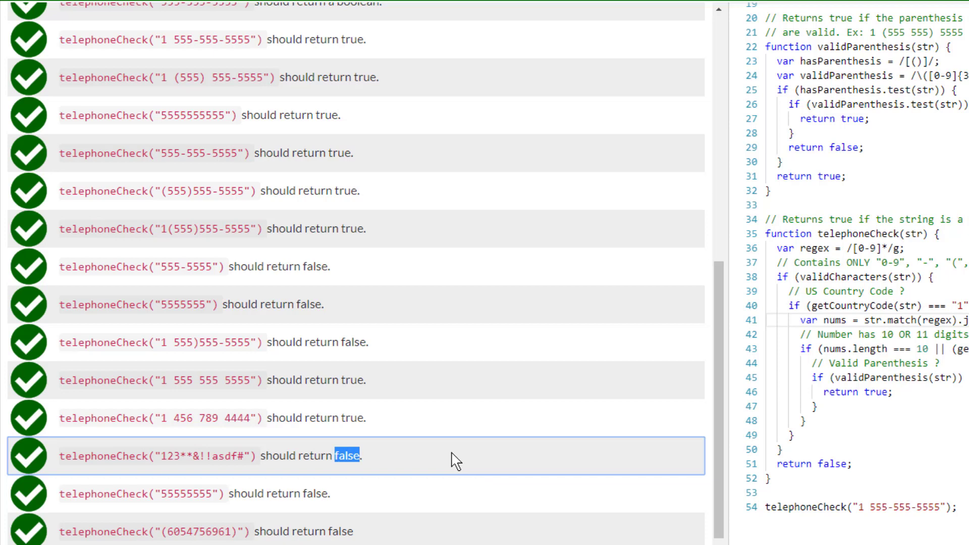
pyautogui.moveTo(385, 459); pyautogui.dragTo(61, 457)
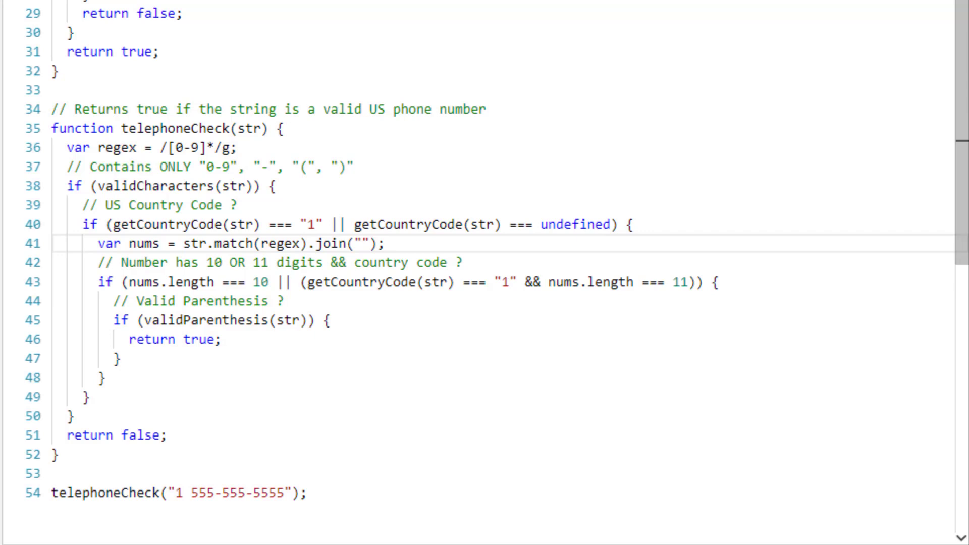
pyautogui.press('Up')
pyautogui.press('Up')
pyautogui.press('Up')
pyautogui.scroll(4, 554, 286)
pyautogui.scroll(1, 554, 287)
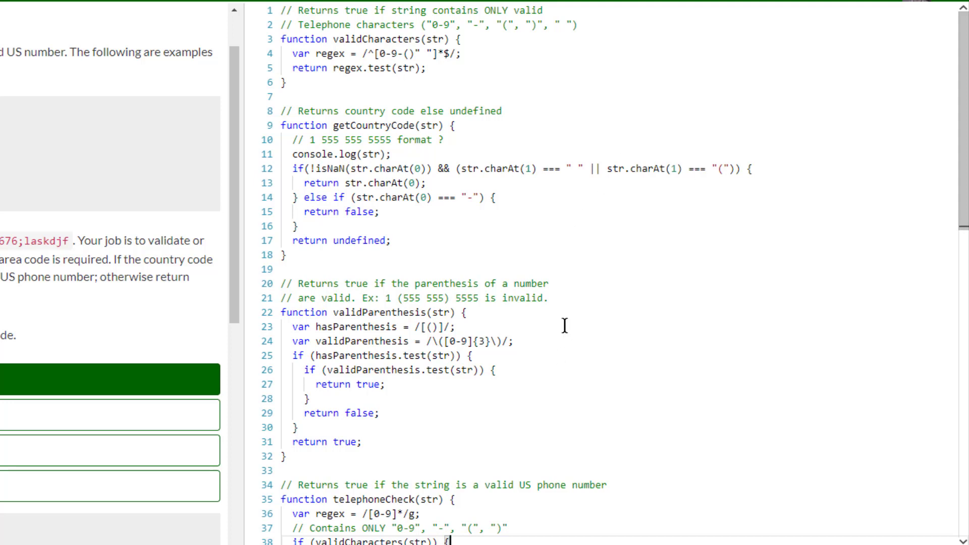
pyautogui.scroll(-3, 565, 326)
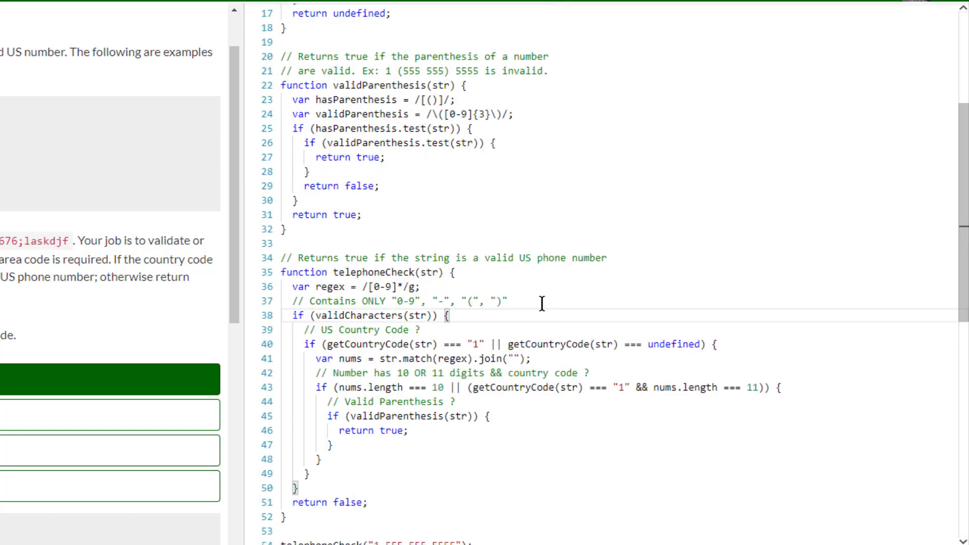
pyautogui.click(542, 301)
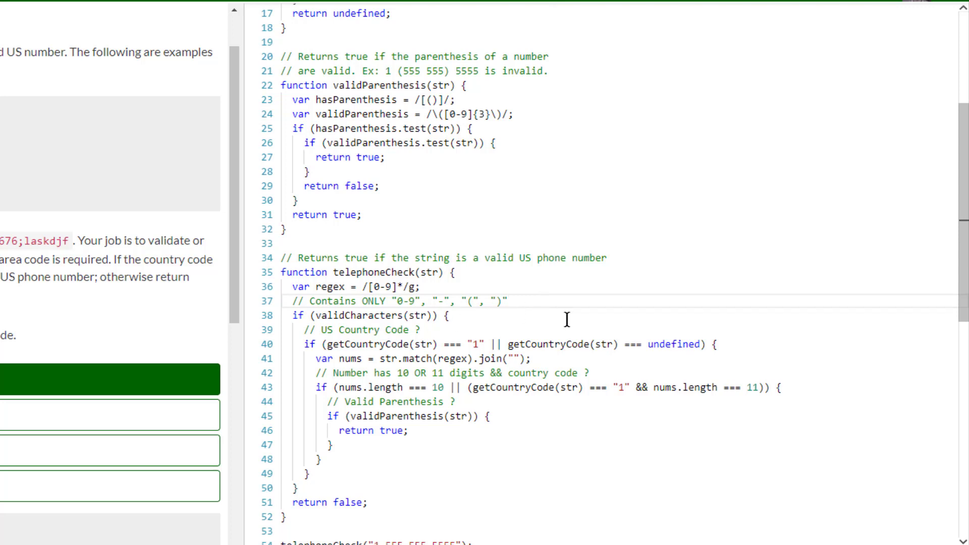
pyautogui.click(315, 316)
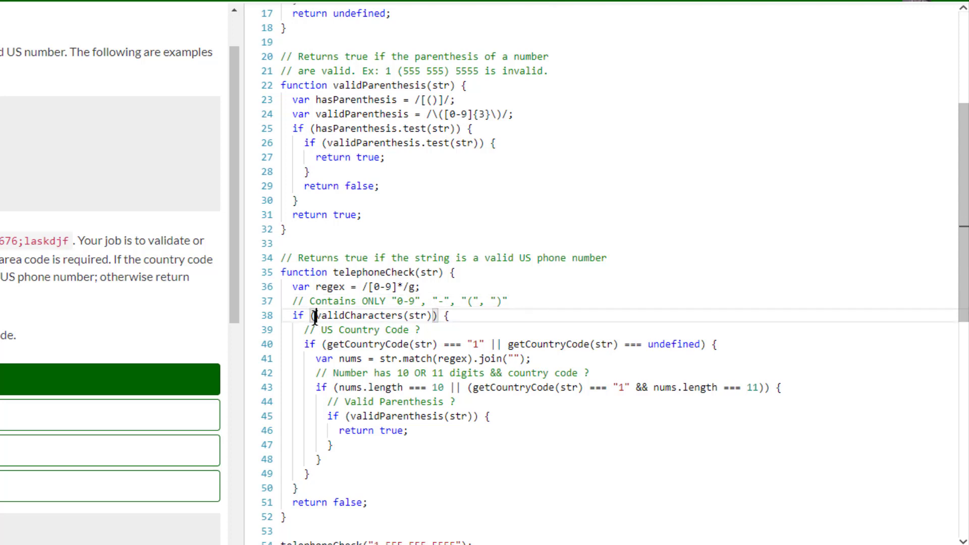
pyautogui.moveTo(315, 316); pyautogui.dragTo(432, 316)
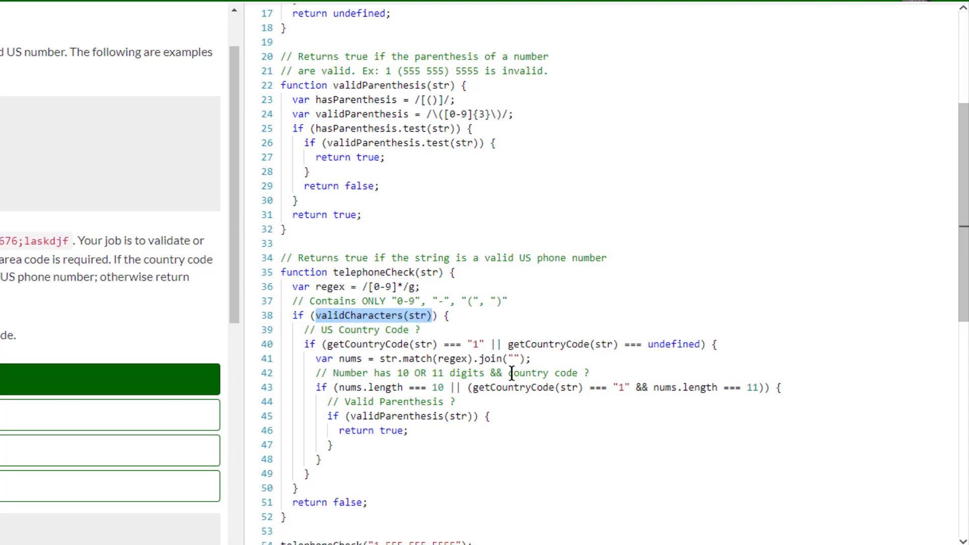
pyautogui.scroll(3, 512, 373)
pyautogui.scroll(3, 513, 373)
pyautogui.moveTo(152, 207)
pyautogui.mouseDown()
pyautogui.moveTo(14, 176)
pyautogui.moveTo(4, 152)
pyautogui.mouseUp()
pyautogui.click(193, 216)
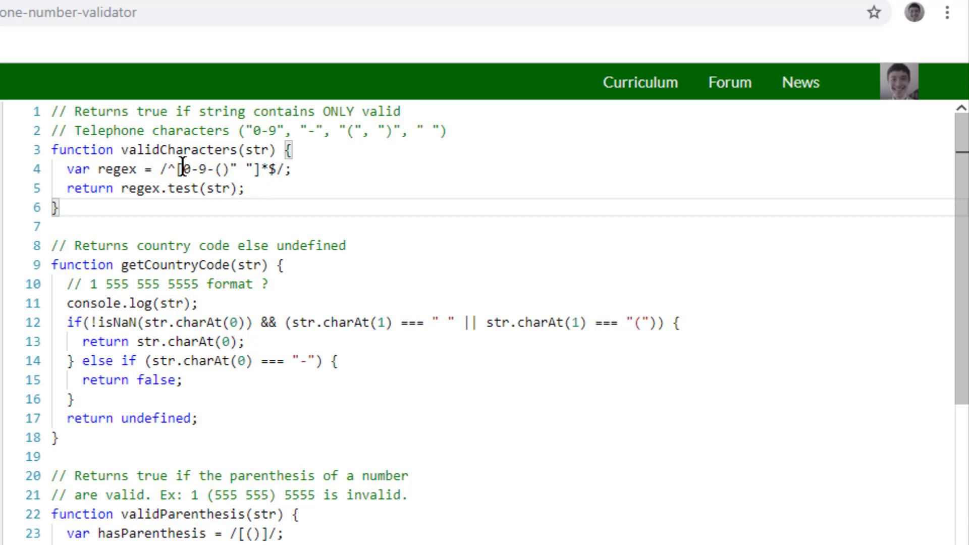
pyautogui.moveTo(183, 168); pyautogui.dragTo(256, 168)
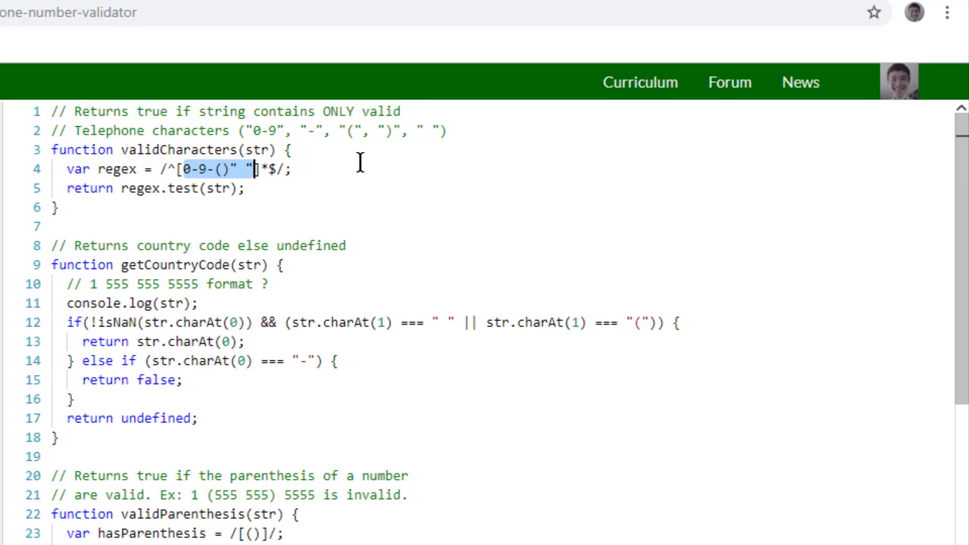
pyautogui.click(255, 163)
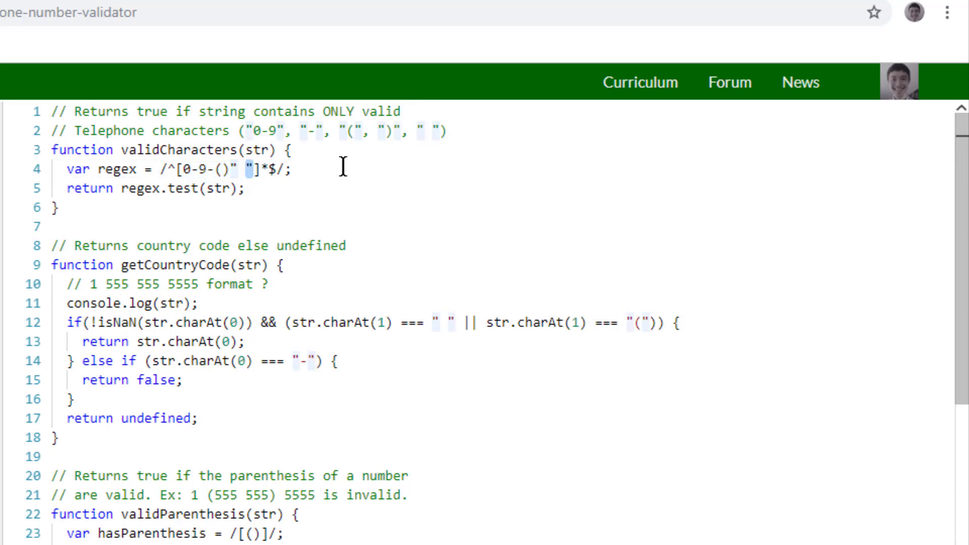
pyautogui.click(378, 166)
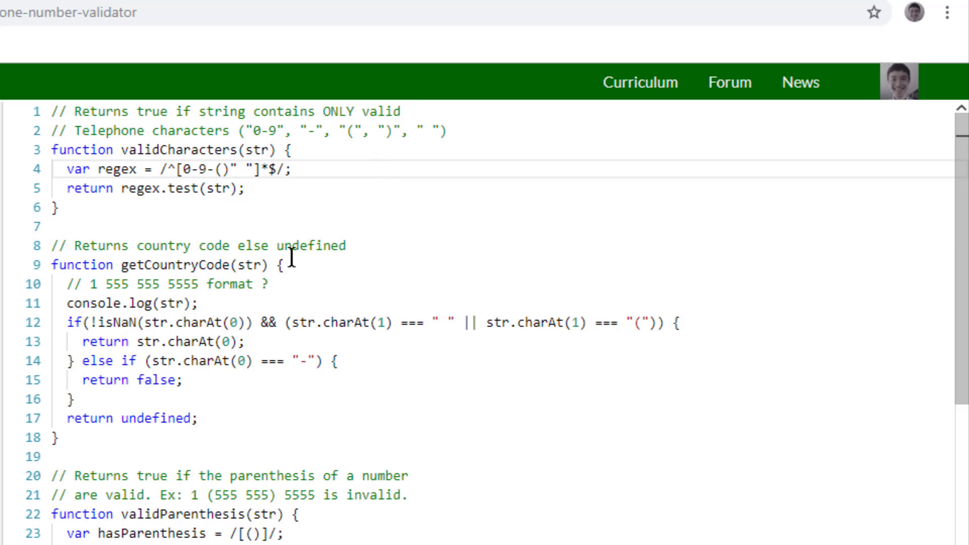
pyautogui.click(123, 189)
pyautogui.moveTo(122, 189); pyautogui.dragTo(250, 189)
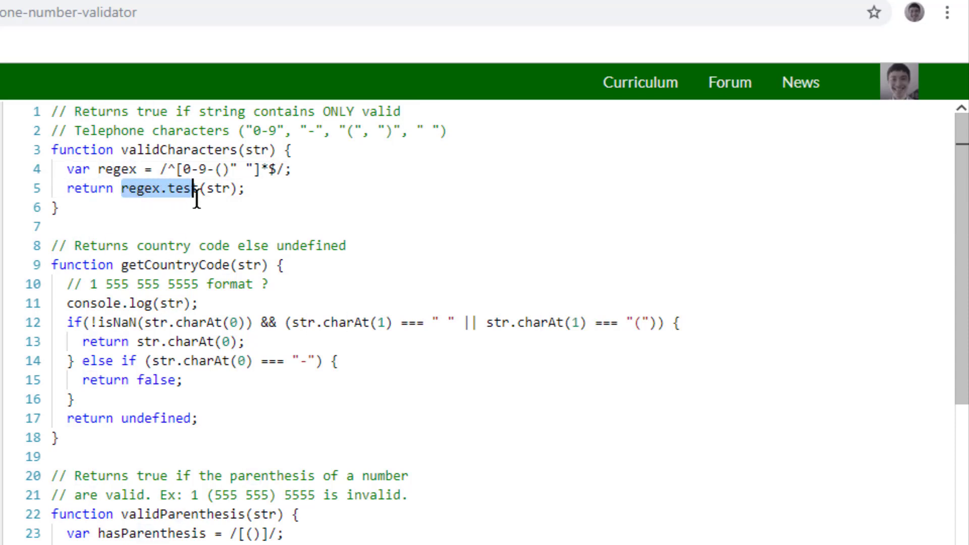
pyautogui.click(315, 190)
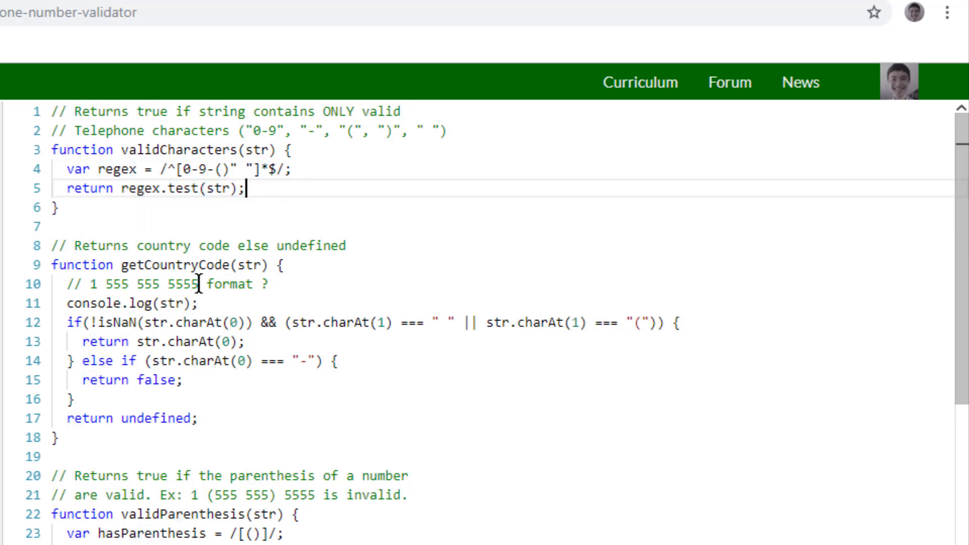
pyautogui.click(238, 203)
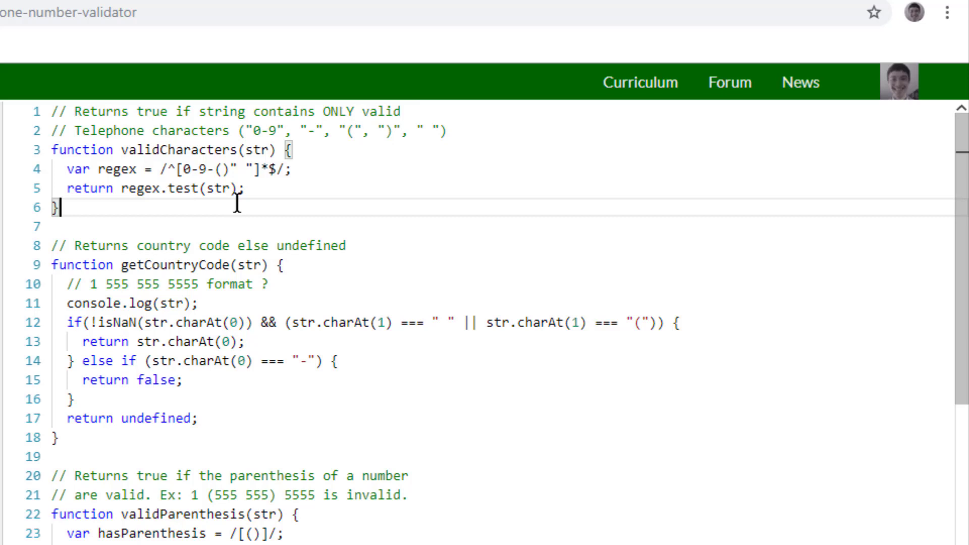
pyautogui.doubleClick(186, 189)
pyautogui.moveTo(159, 170); pyautogui.dragTo(276, 170)
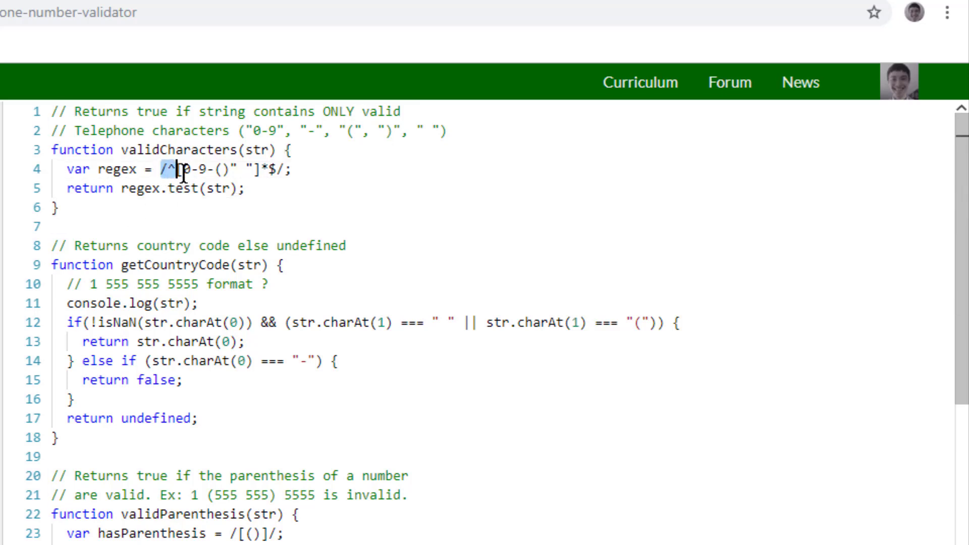
pyautogui.click(133, 224)
pyautogui.scroll(-1, 133, 225)
pyautogui.scroll(-3, 133, 224)
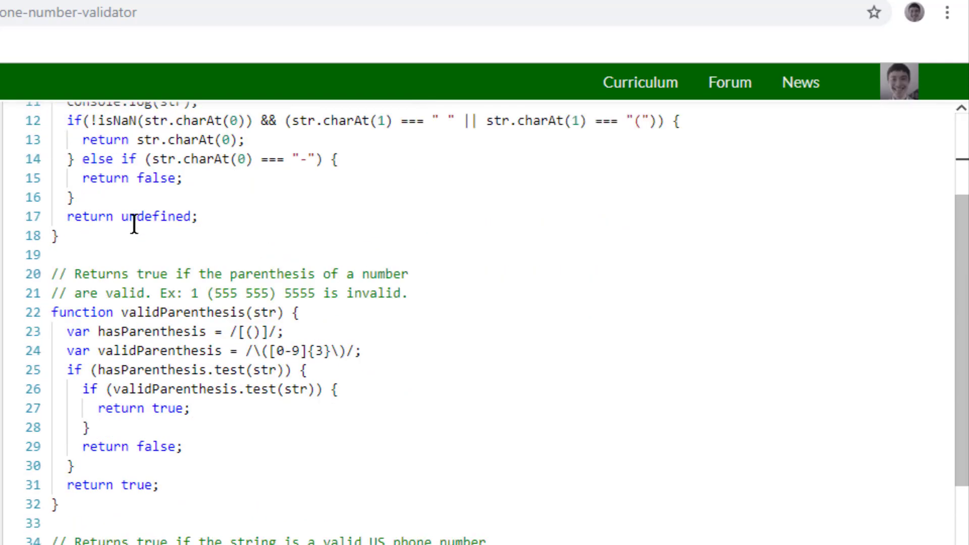
pyautogui.scroll(-3, 134, 221)
pyautogui.scroll(-3, 134, 202)
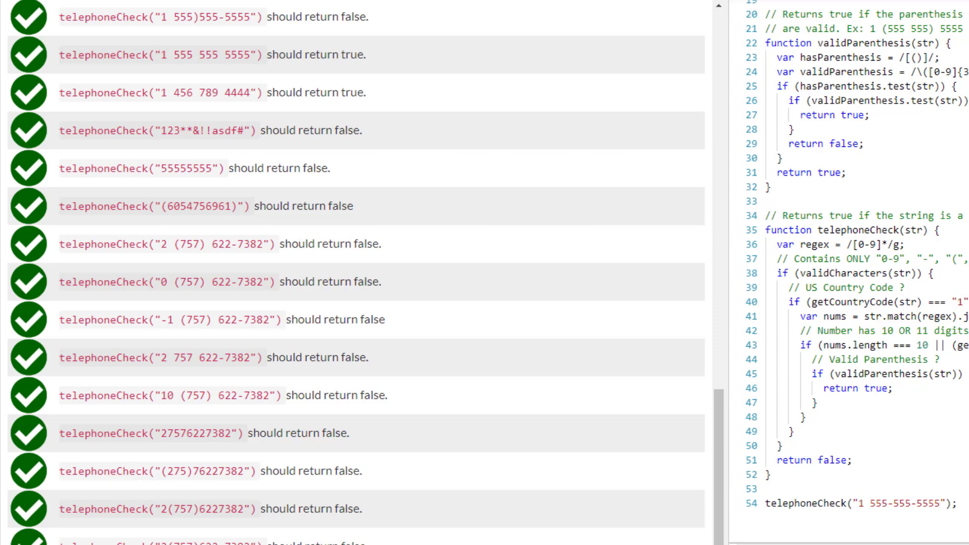
pyautogui.scroll(2, 416, 295)
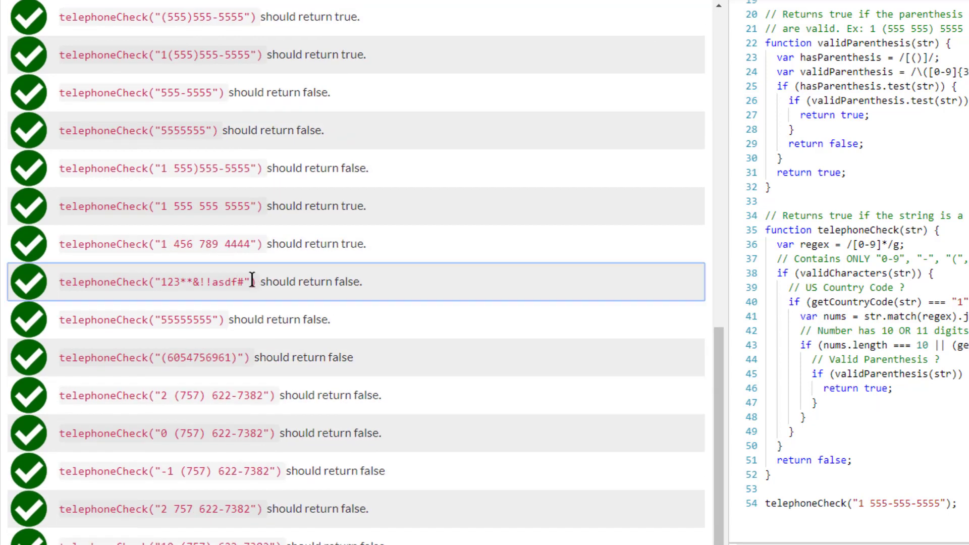
pyautogui.moveTo(252, 282); pyautogui.dragTo(90, 282)
pyautogui.click(401, 299)
pyautogui.doubleClick(196, 282)
pyautogui.doubleClick(242, 281)
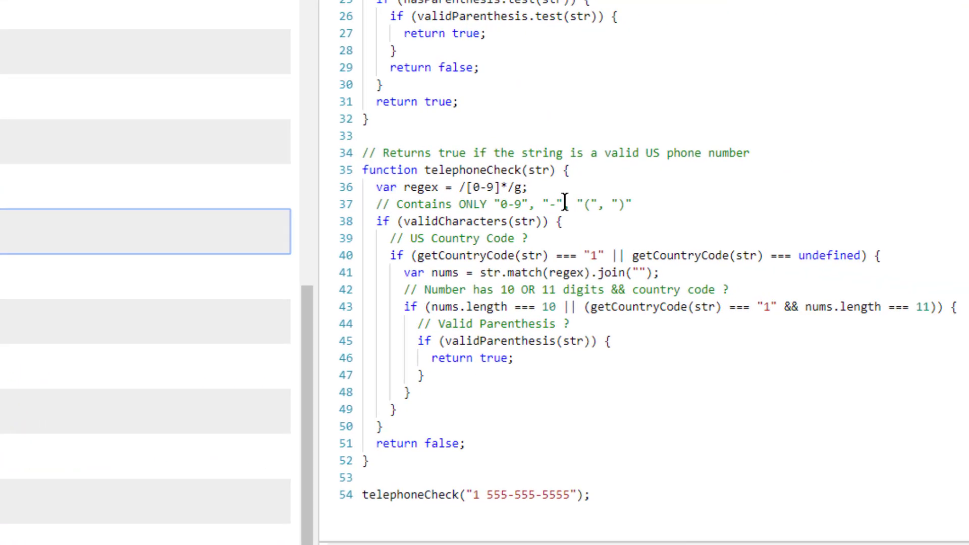
pyautogui.click(260, 201)
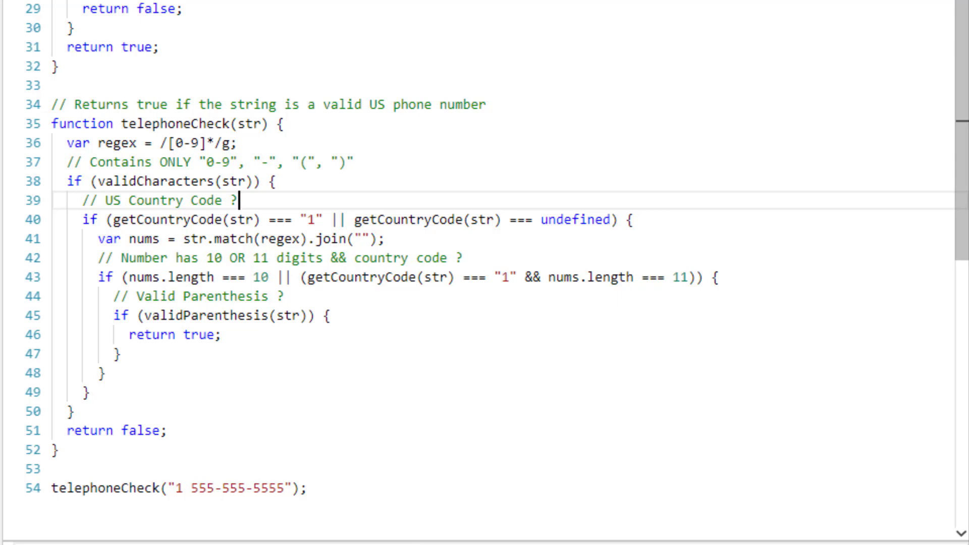
pyautogui.scroll(3, 292, 205)
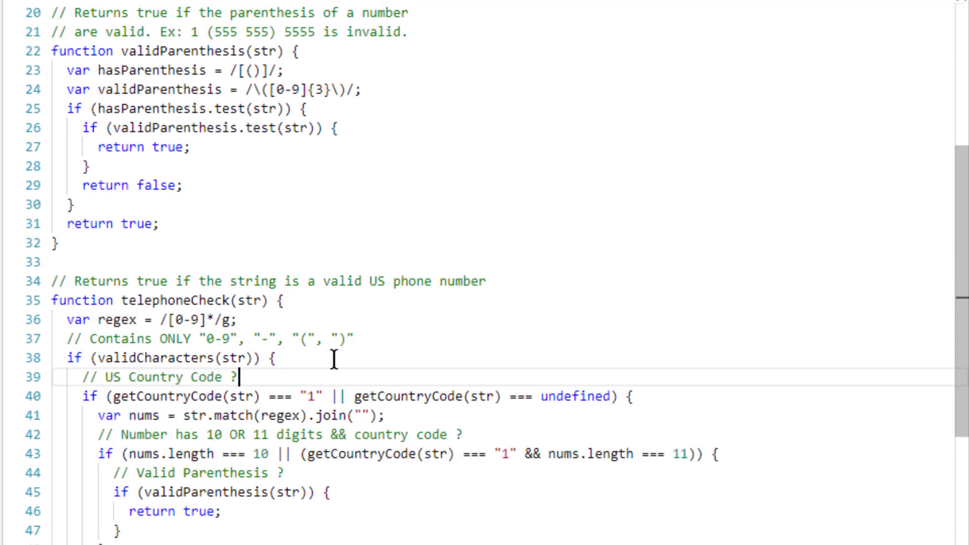
pyautogui.scroll(1, 314, 470)
pyautogui.scroll(4, 312, 471)
pyautogui.scroll(1, 310, 475)
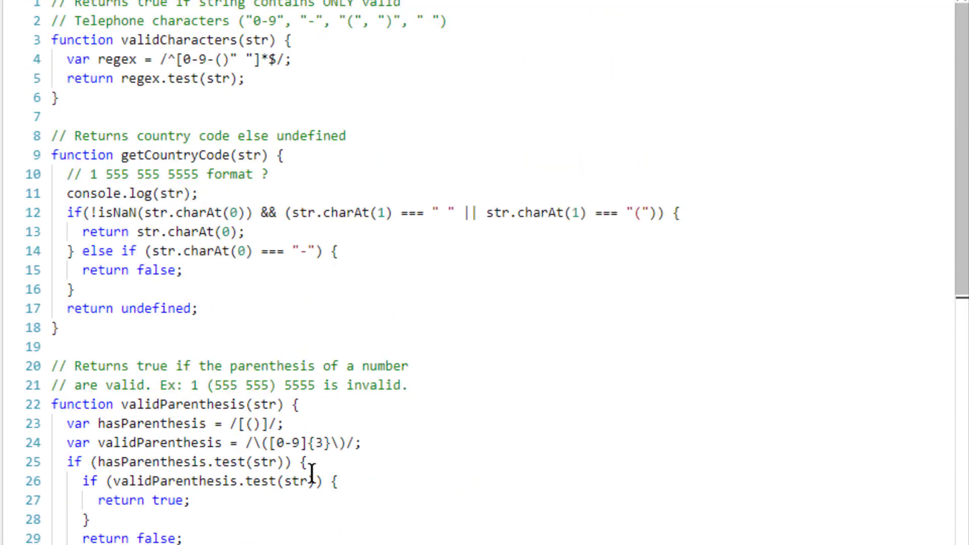
pyautogui.moveTo(141, 327); pyautogui.dragTo(46, 145)
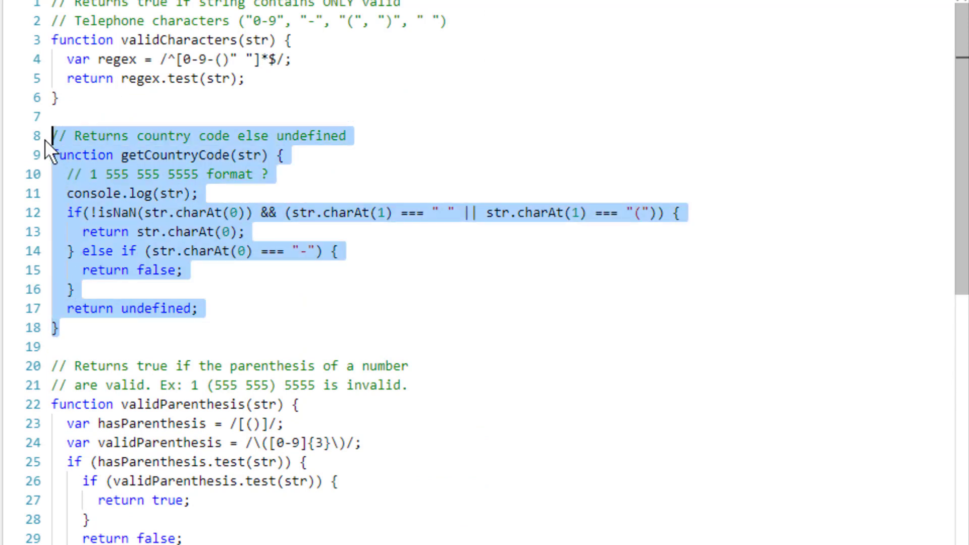
pyautogui.click(277, 191)
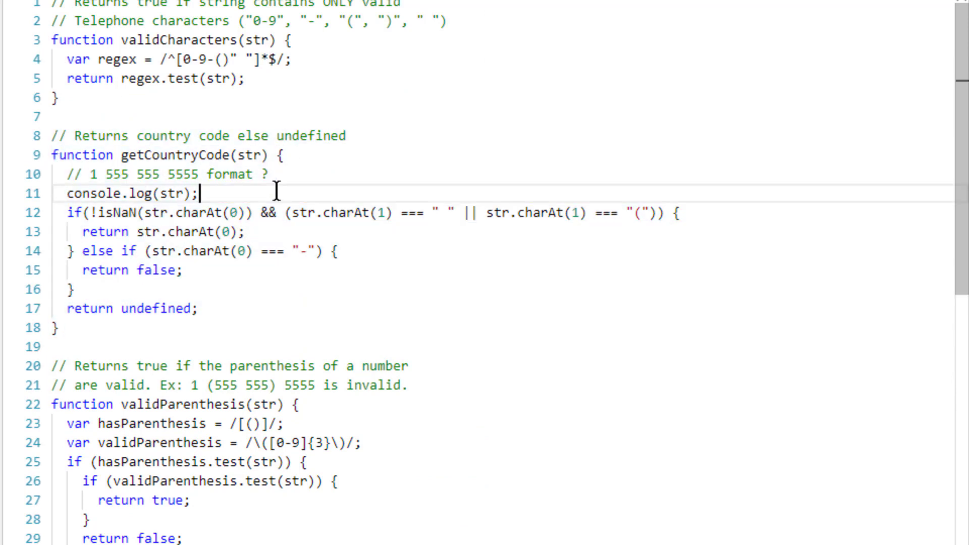
pyautogui.click(347, 137)
pyautogui.keyDown('shift'); pyautogui.click(53, 138); pyautogui.keyUp('shift')
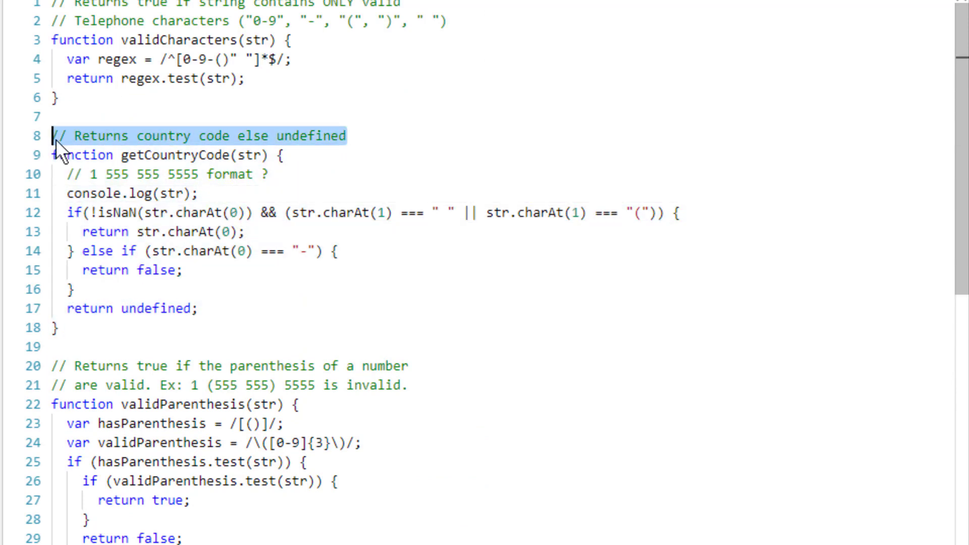
pyautogui.click(271, 186)
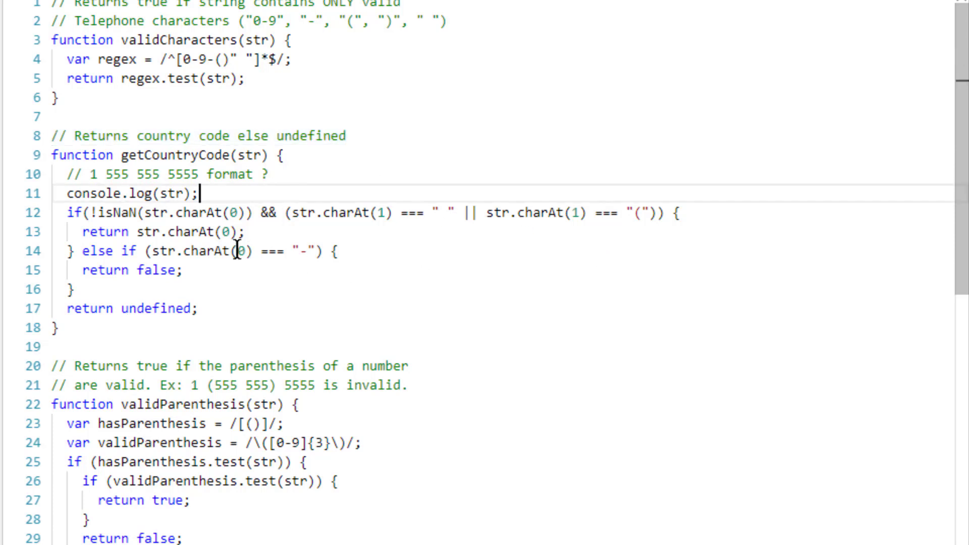
pyautogui.click(568, 235)
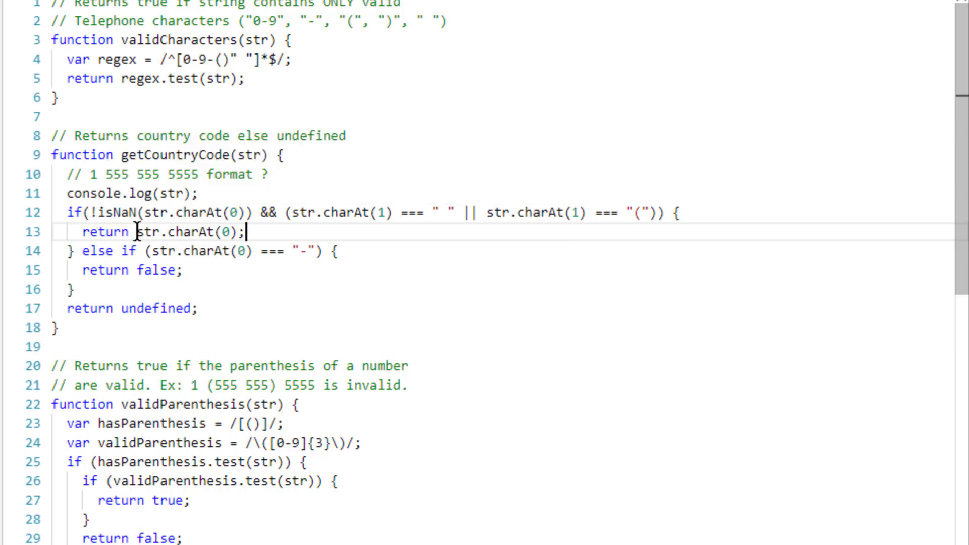
pyautogui.moveTo(88, 213); pyautogui.dragTo(257, 213)
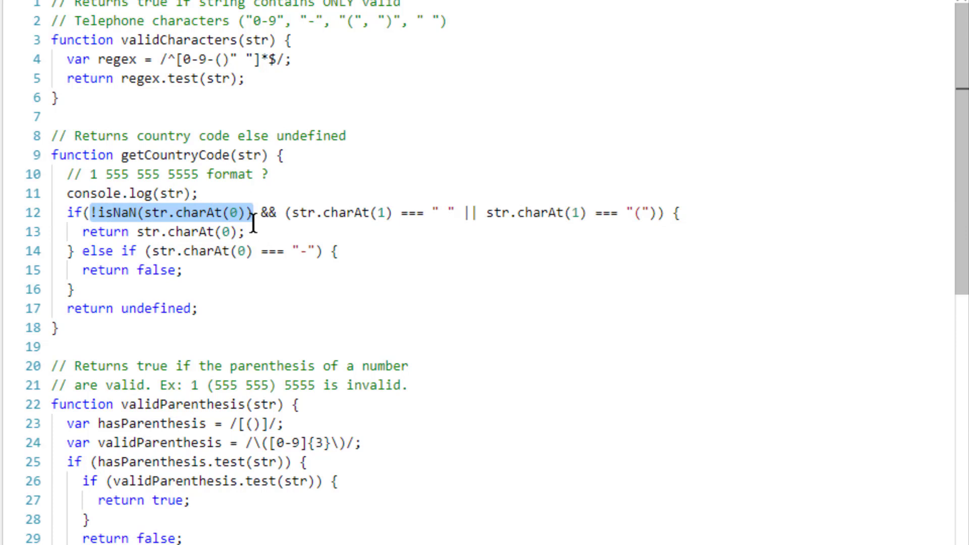
pyautogui.click(255, 215)
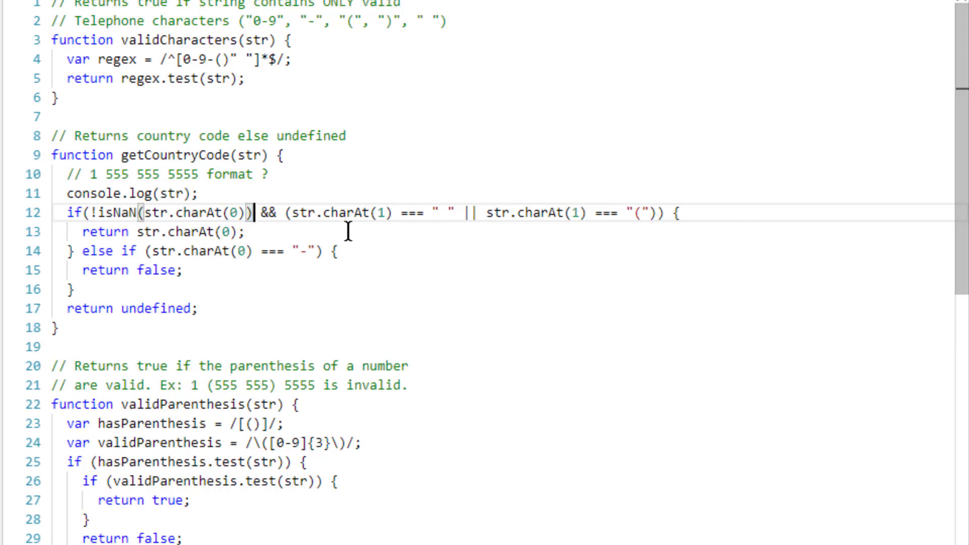
pyautogui.moveTo(271, 235); pyautogui.dragTo(84, 232)
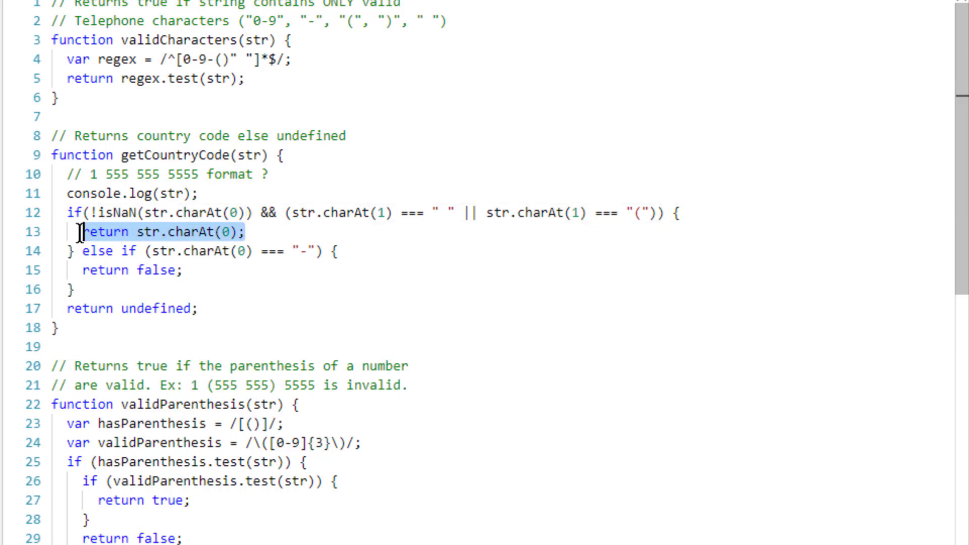
pyautogui.click(144, 287)
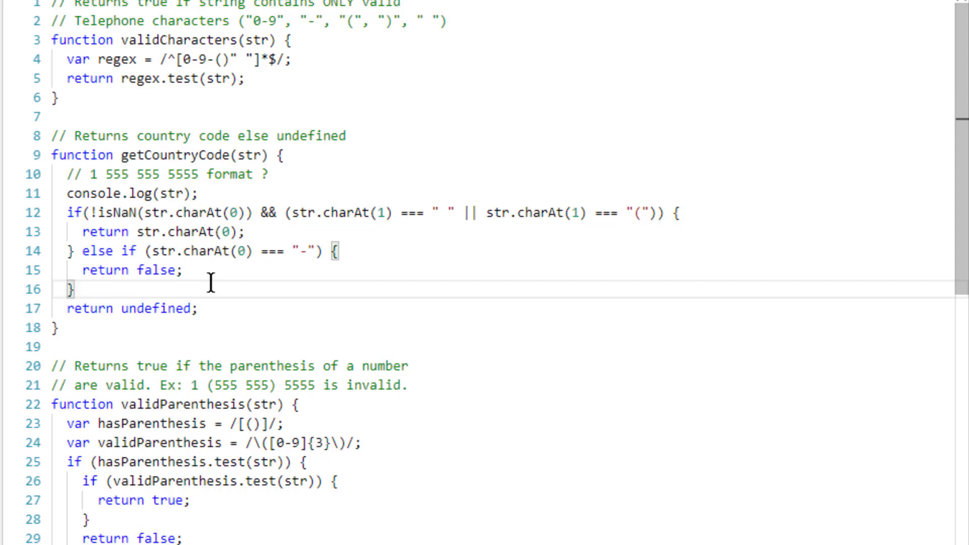
pyautogui.moveTo(210, 282); pyautogui.dragTo(119, 252)
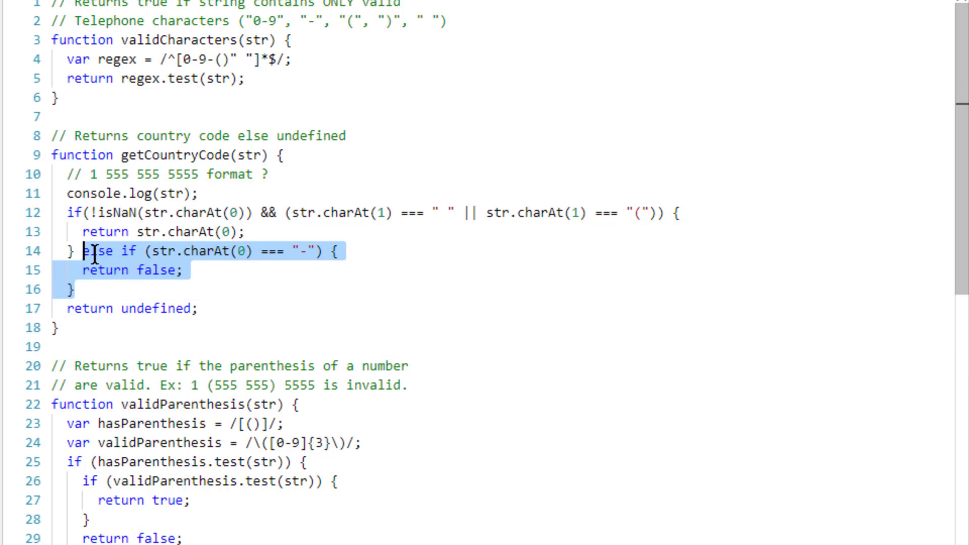
pyautogui.click(128, 292)
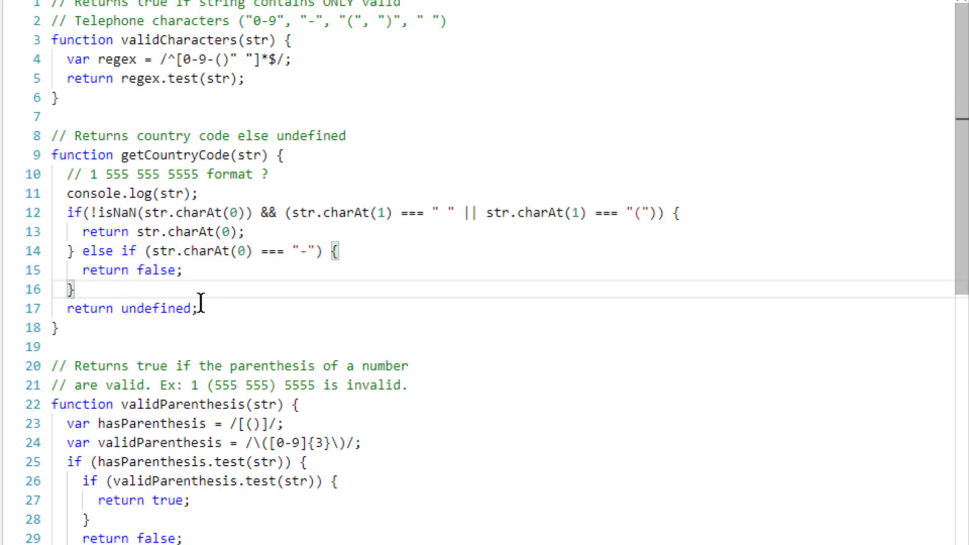
pyautogui.click(221, 307)
pyautogui.click(34, 311)
pyautogui.click(228, 326)
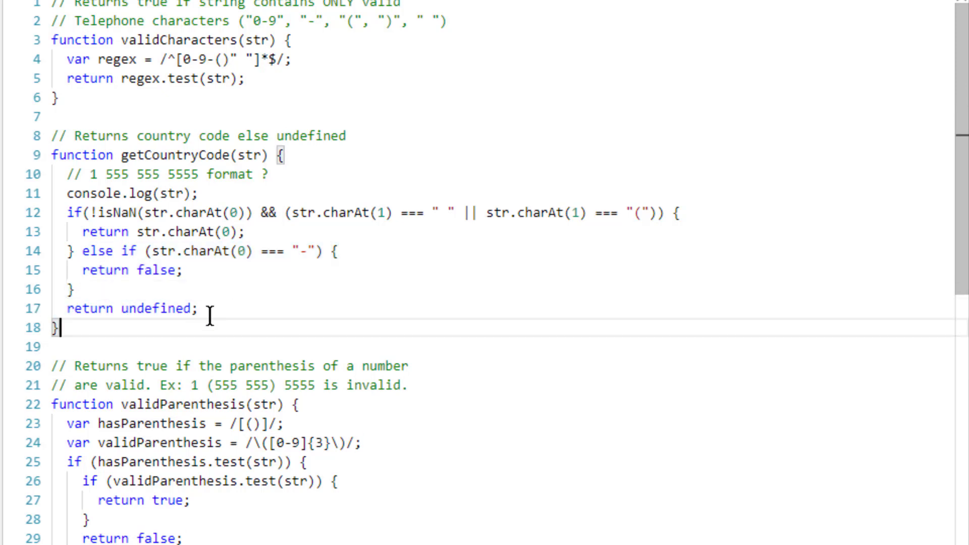
pyautogui.scroll(-1, 370, 264)
pyautogui.scroll(-3, 371, 204)
pyautogui.scroll(-3, 370, 129)
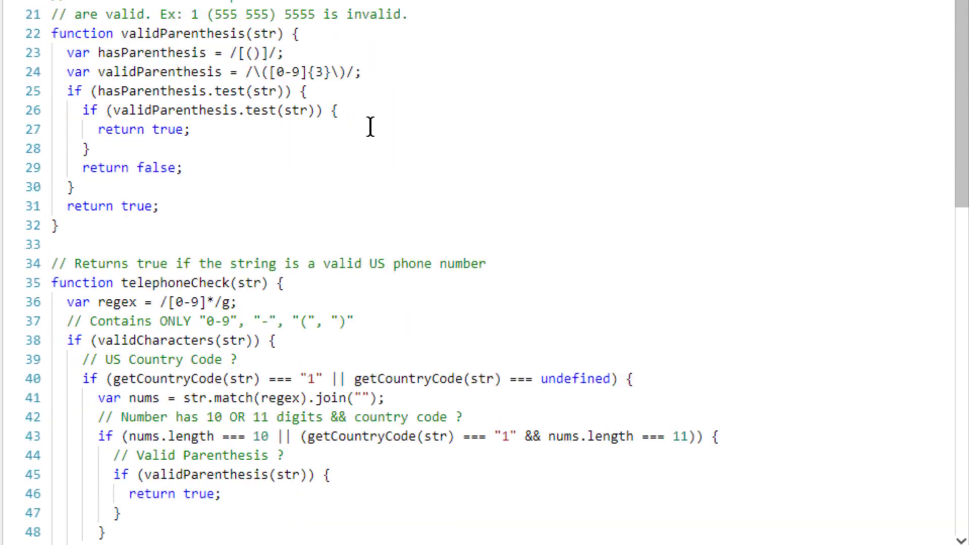
pyautogui.scroll(-2, 236, 231)
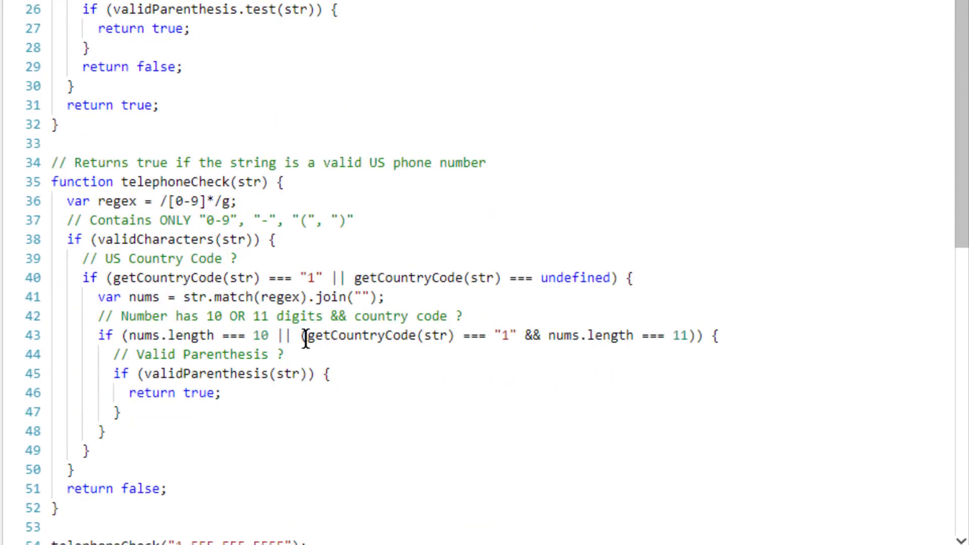
pyautogui.click(87, 281)
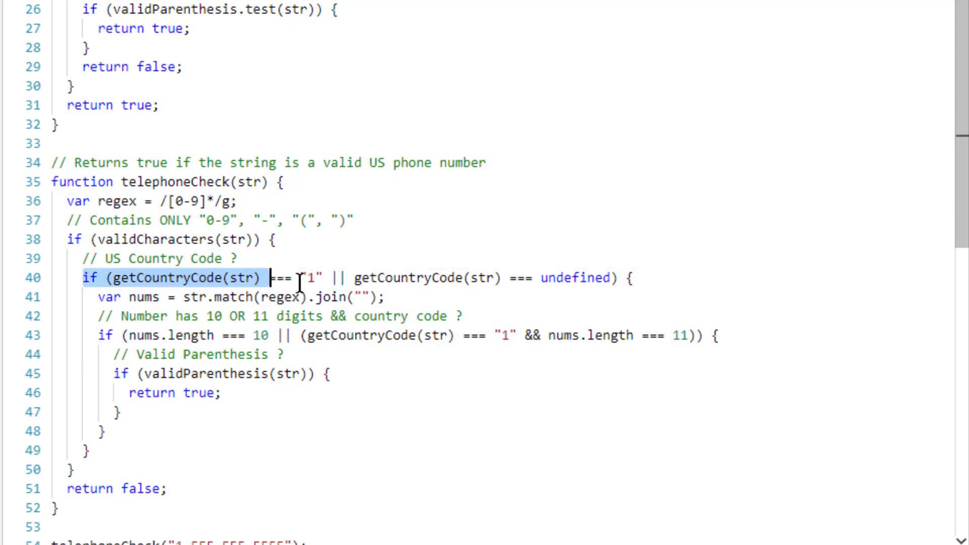
pyautogui.moveTo(85, 279); pyautogui.dragTo(316, 282)
pyautogui.click(316, 281)
pyautogui.doubleClick(322, 279)
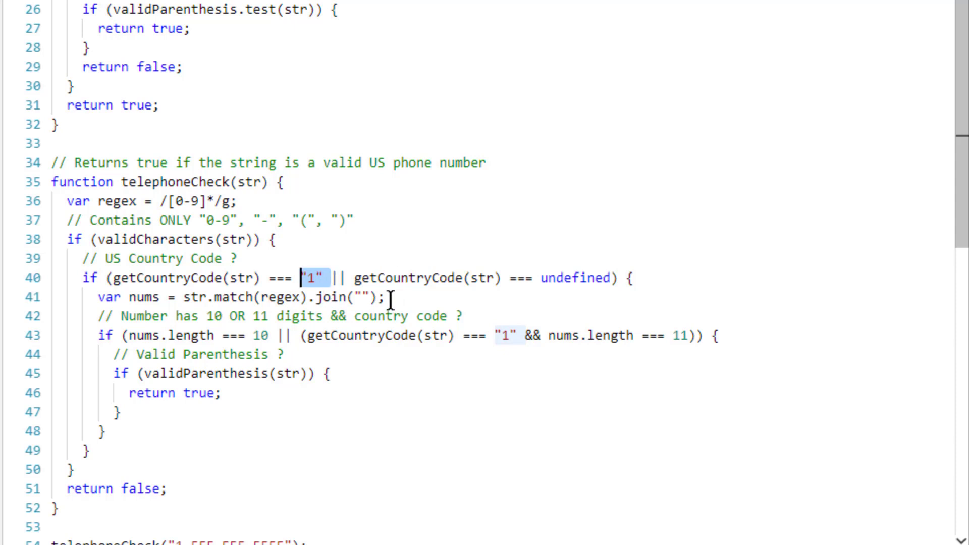
pyautogui.doubleClick(591, 278)
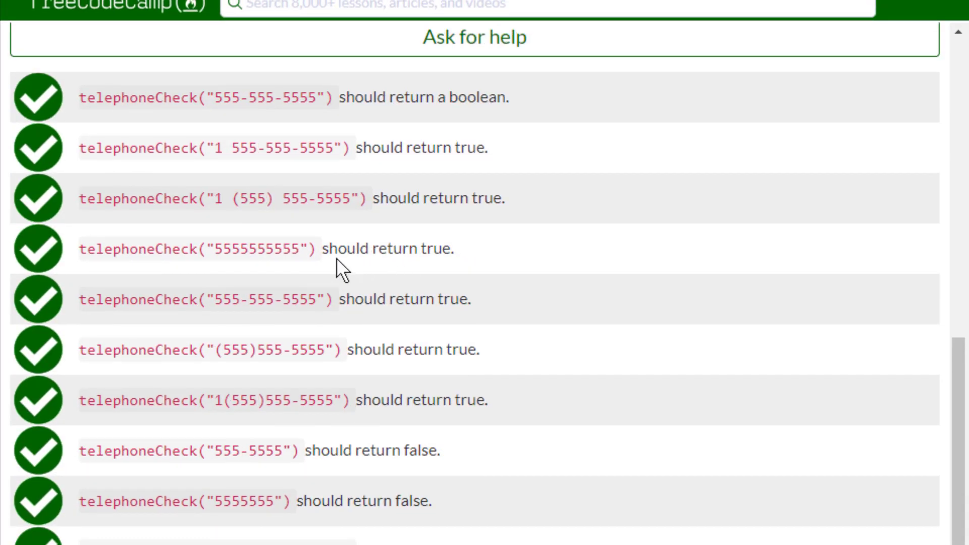
pyautogui.moveTo(316, 99); pyautogui.dragTo(215, 99)
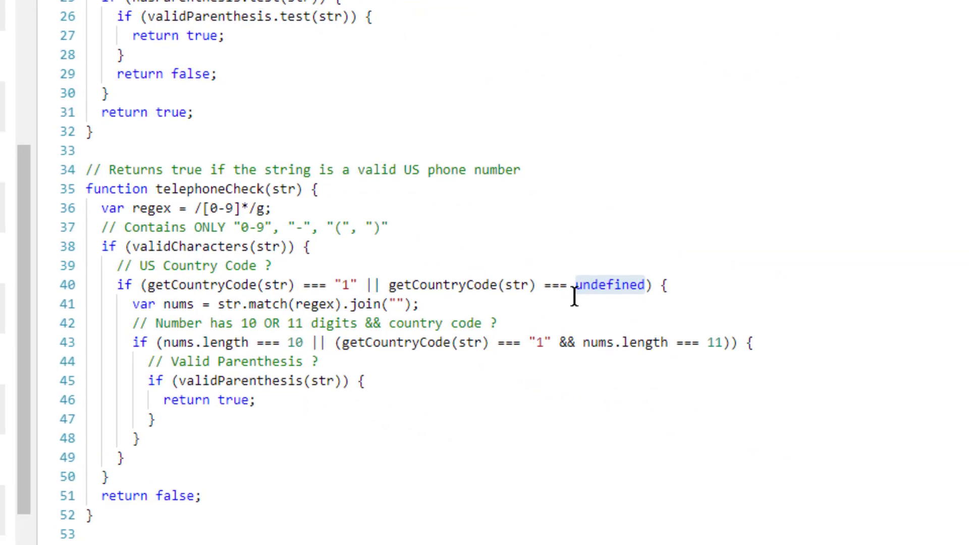
pyautogui.click(575, 297)
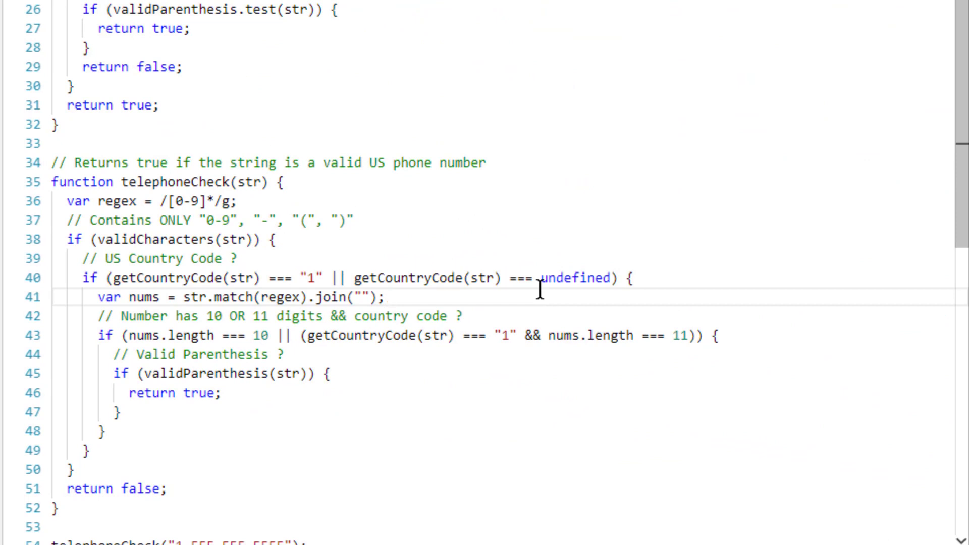
pyautogui.moveTo(129, 336); pyautogui.dragTo(271, 334)
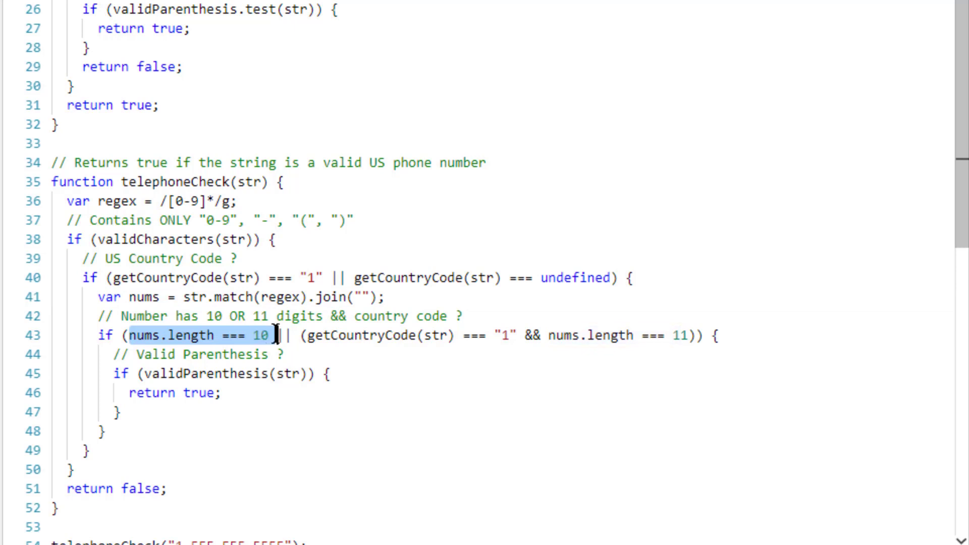
pyautogui.moveTo(97, 296); pyautogui.dragTo(390, 297)
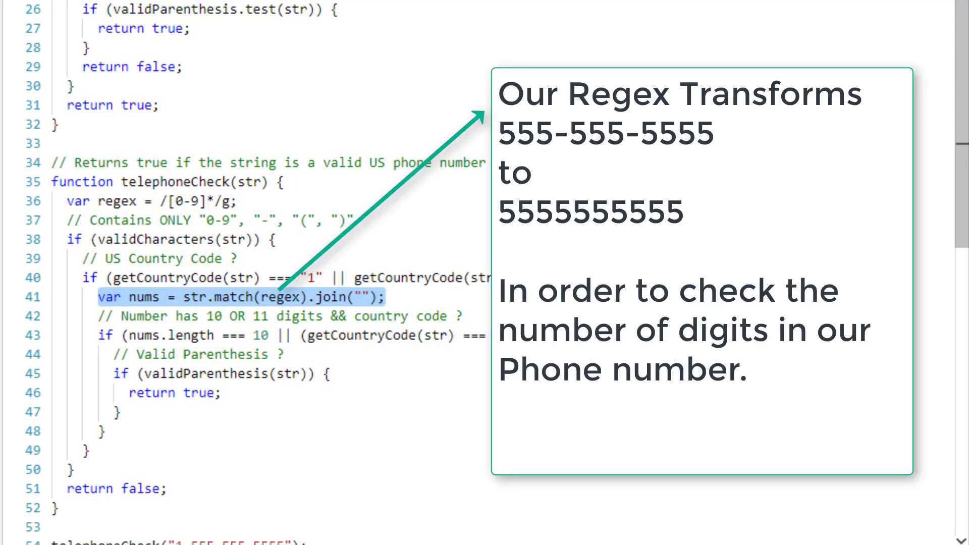
pyautogui.press('Escape')
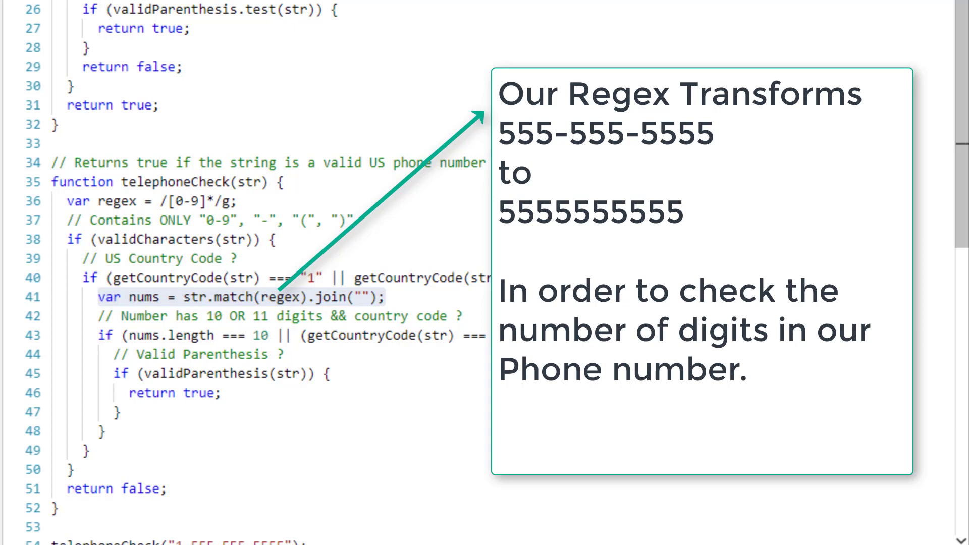
pyautogui.click(346, 354)
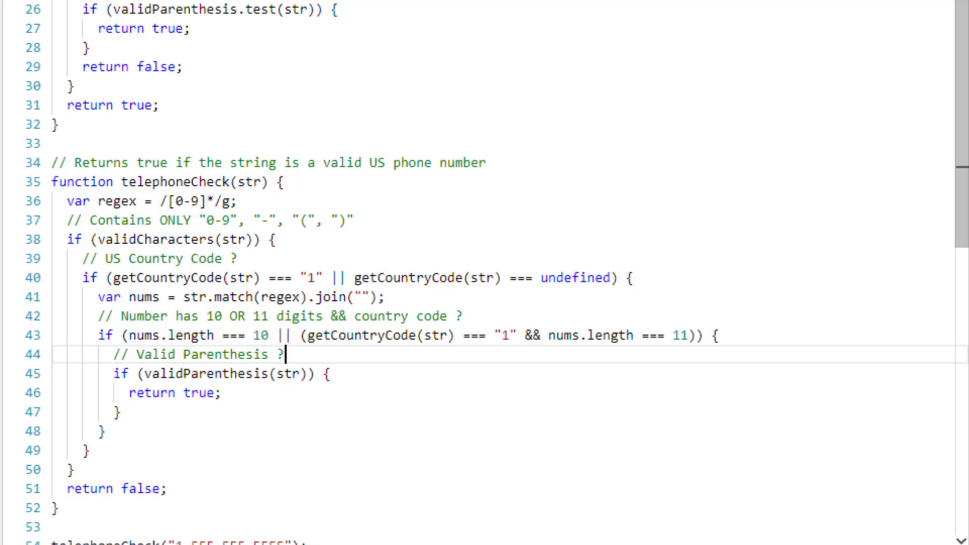
# - Drop the trailing question mark from line 42's comment and add an example-number comment below
pyautogui.click(494, 318)
pyautogui.press('BackSpace')
pyautogui.press('BackSpace')
pyautogui.press('Return')
pyautogui.write('// 1 555 555 5555')
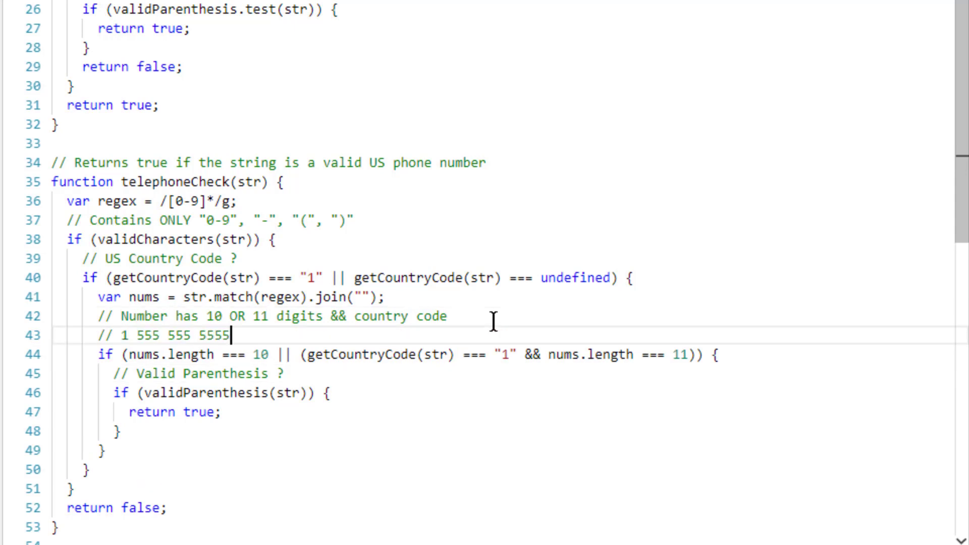
pyautogui.press('Left')
pyautogui.press('Left')
pyautogui.press('Left')
pyautogui.press('Right')
pyautogui.press('BackSpace')
# - Highlight the example comment, line 40's country code check, and line 44's digit-count condition
pyautogui.click(492, 321)
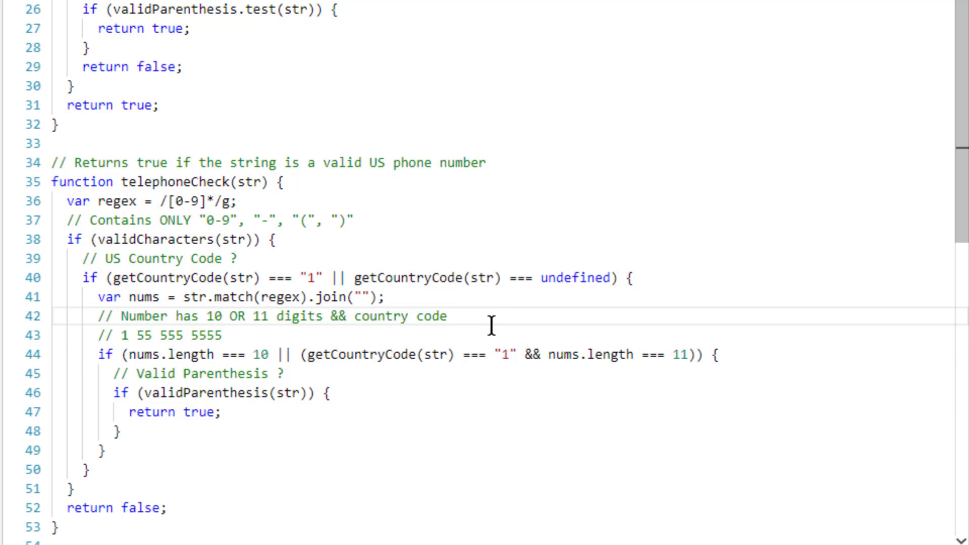
pyautogui.click(446, 330)
pyautogui.moveTo(446, 330); pyautogui.dragTo(87, 336)
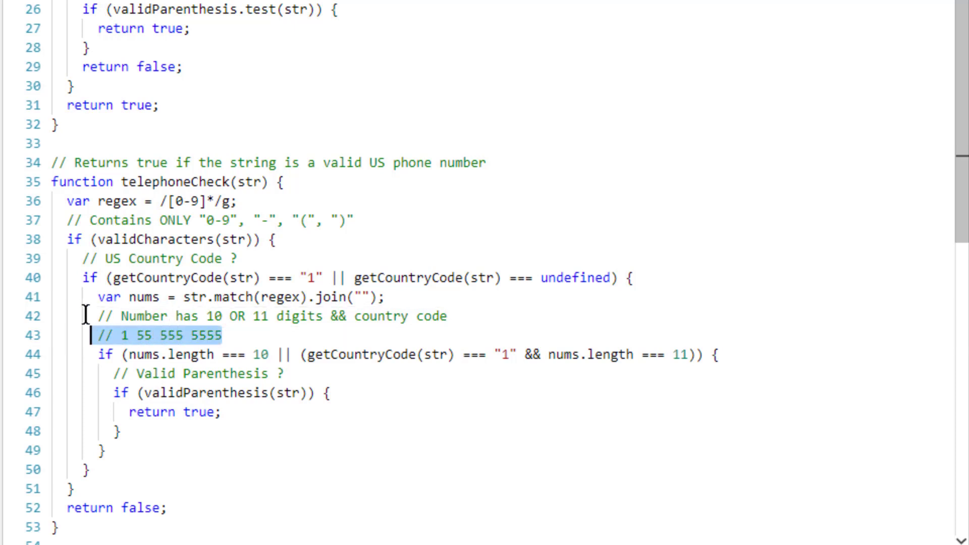
pyautogui.moveTo(83, 277); pyautogui.dragTo(693, 275)
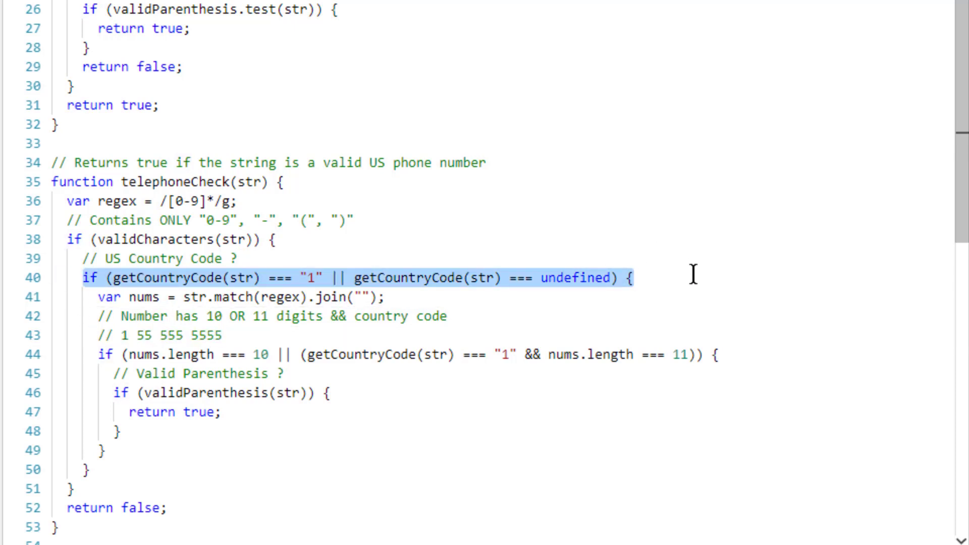
pyautogui.moveTo(98, 354); pyautogui.dragTo(474, 346)
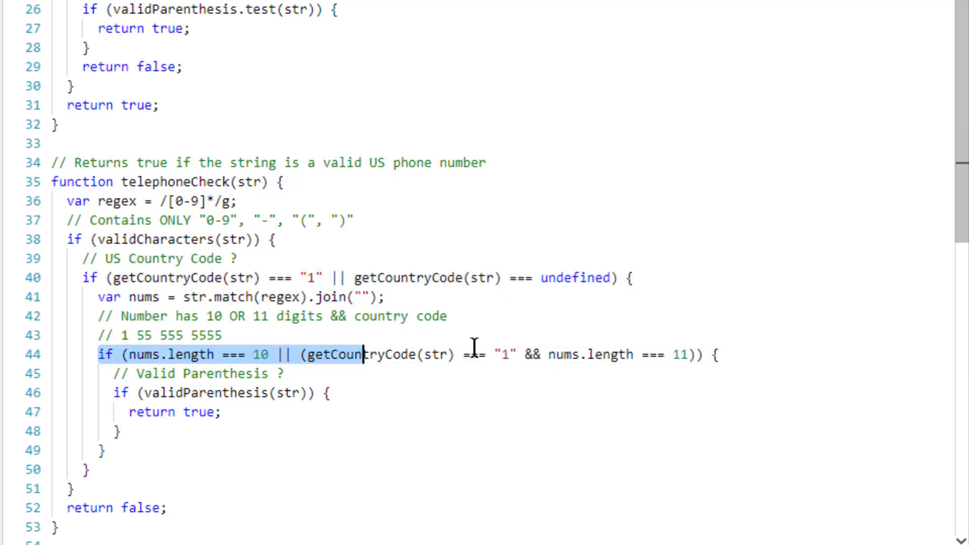
pyautogui.click(759, 346)
pyautogui.hotkey('shift', 'Home')
# - Delete the example comment line 43, then highlight the digit-count and valid-parenthesis checks
pyautogui.click(245, 335)
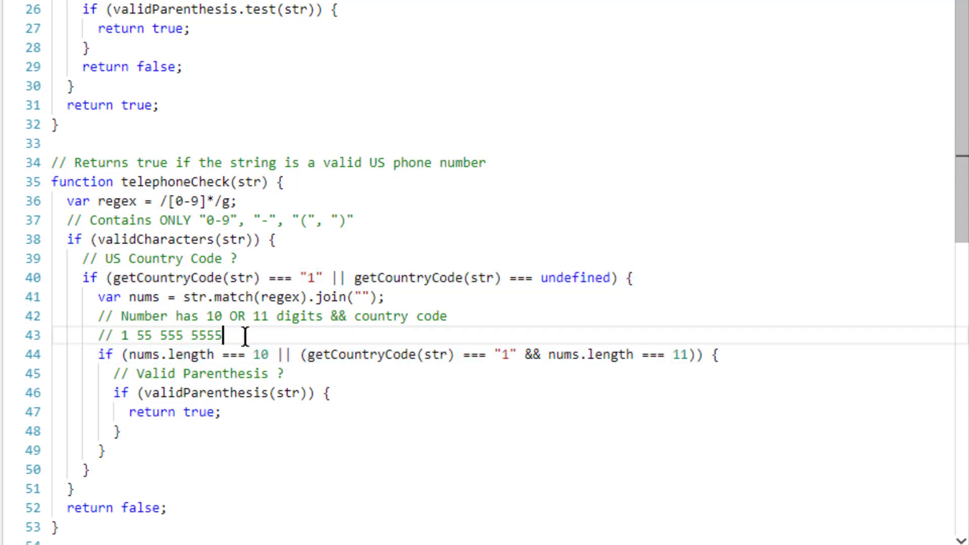
pyautogui.hotkey('shift', 'Home')
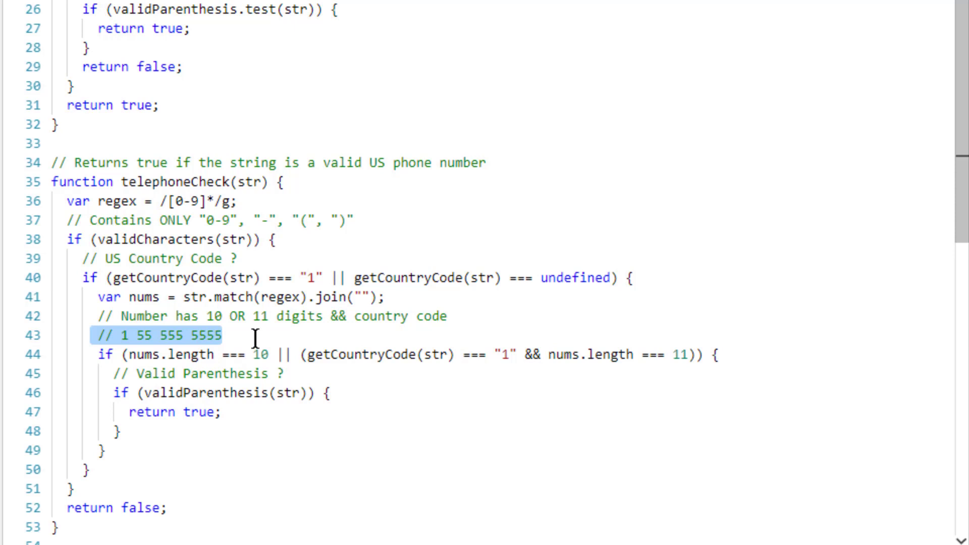
pyautogui.moveTo(255, 336); pyautogui.dragTo(15, 337)
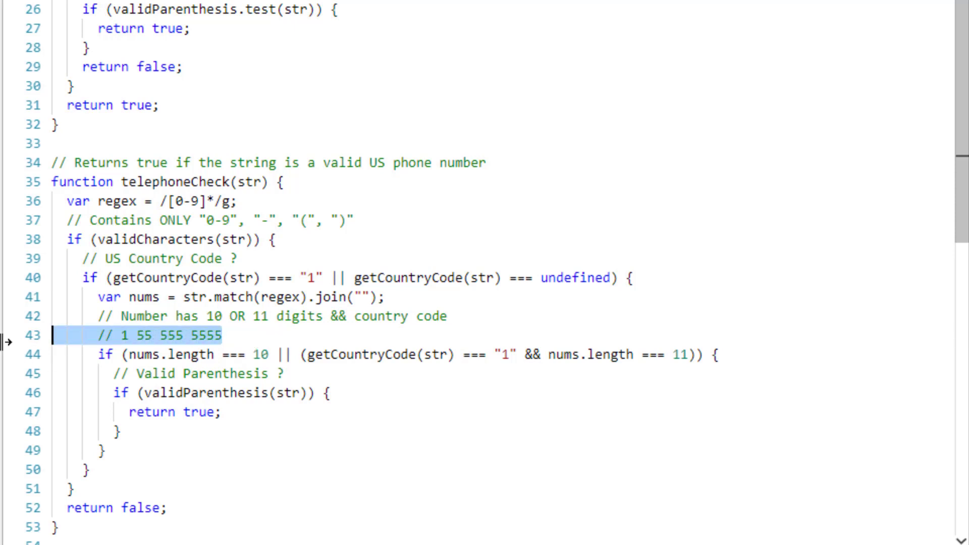
pyautogui.press('BackSpace')
pyautogui.press('BackSpace')
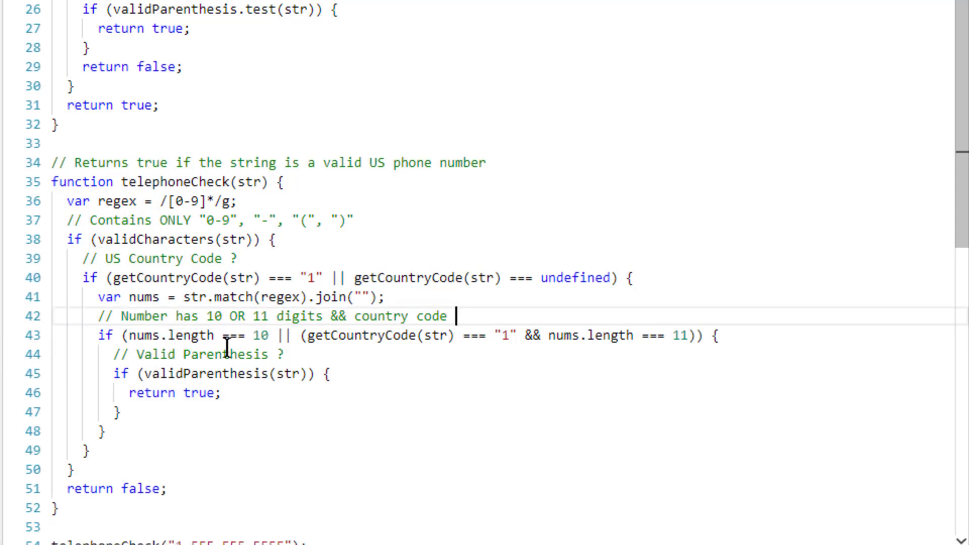
pyautogui.moveTo(99, 340); pyautogui.dragTo(784, 330)
pyautogui.click(324, 359)
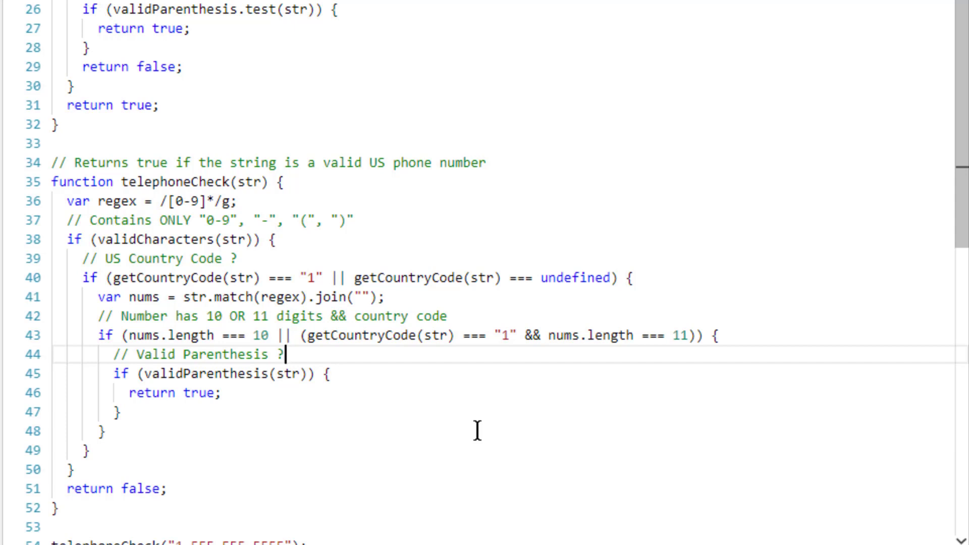
pyautogui.moveTo(232, 412); pyautogui.dragTo(0, 390)
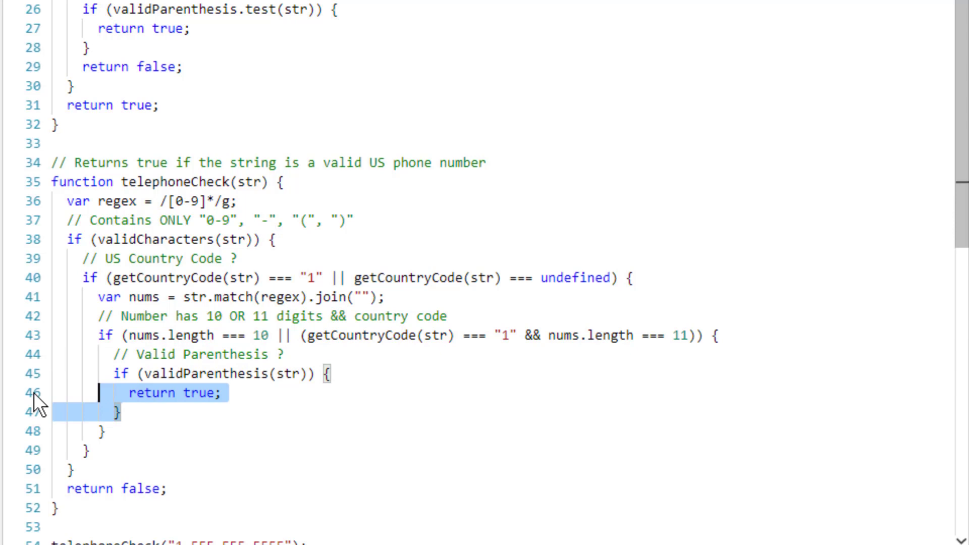
pyautogui.click(125, 129)
pyautogui.scroll(1, 161, 142)
pyautogui.scroll(1, 162, 143)
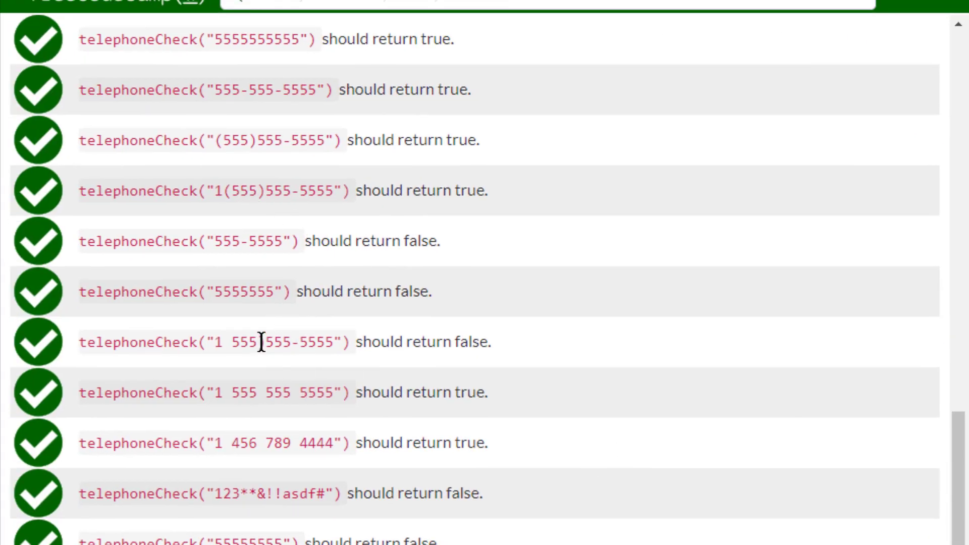
pyautogui.moveTo(78, 340); pyautogui.dragTo(563, 344)
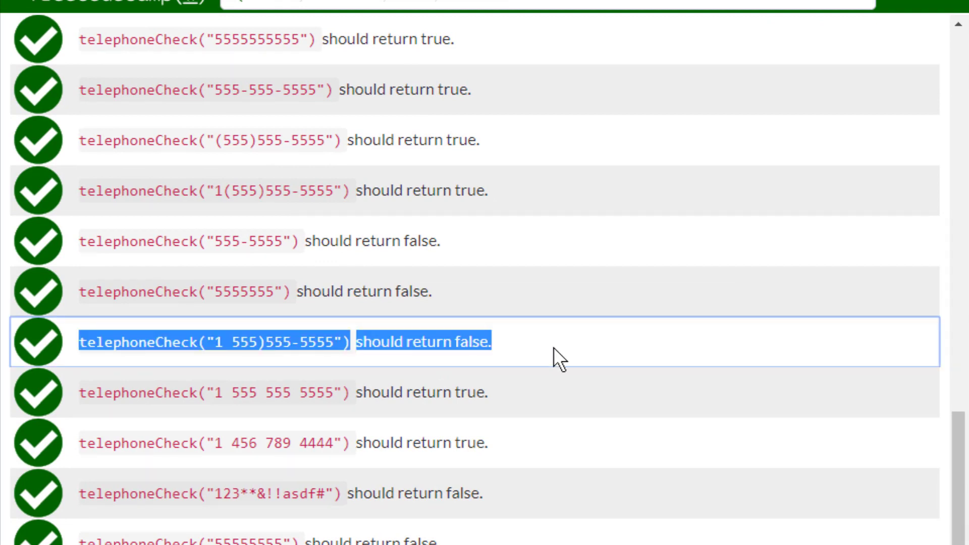
pyautogui.click(553, 348)
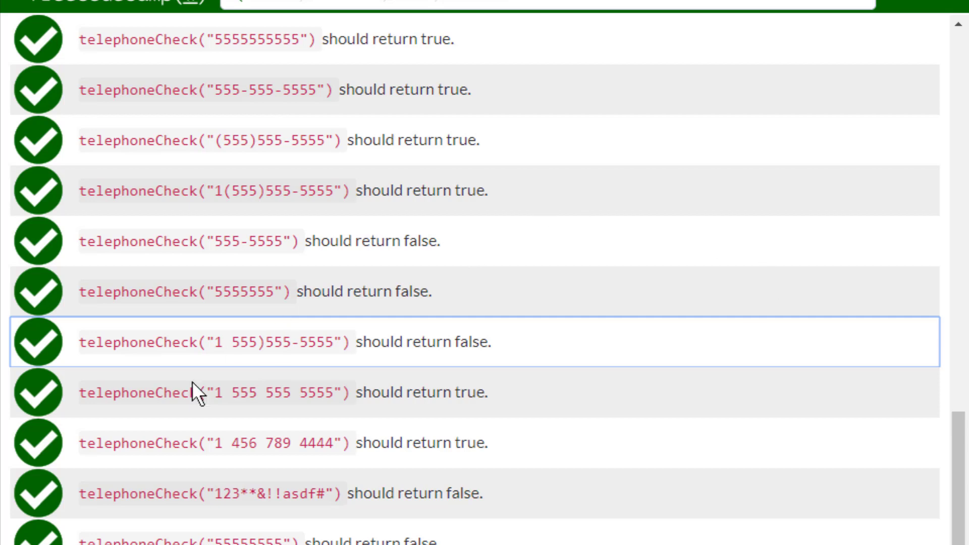
pyautogui.moveTo(265, 348); pyautogui.dragTo(223, 347)
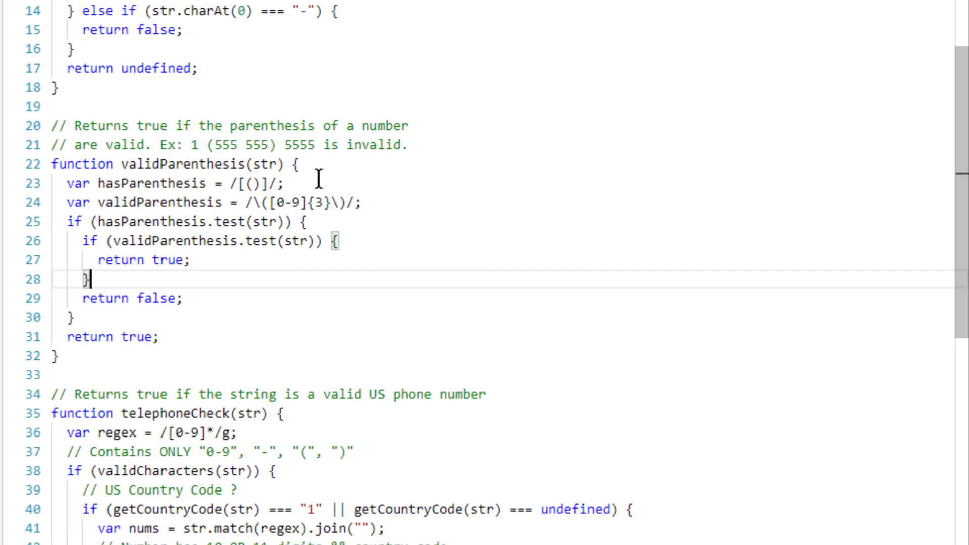
pyautogui.moveTo(286, 183); pyautogui.dragTo(51, 183)
pyautogui.moveTo(382, 203); pyautogui.dragTo(51, 202)
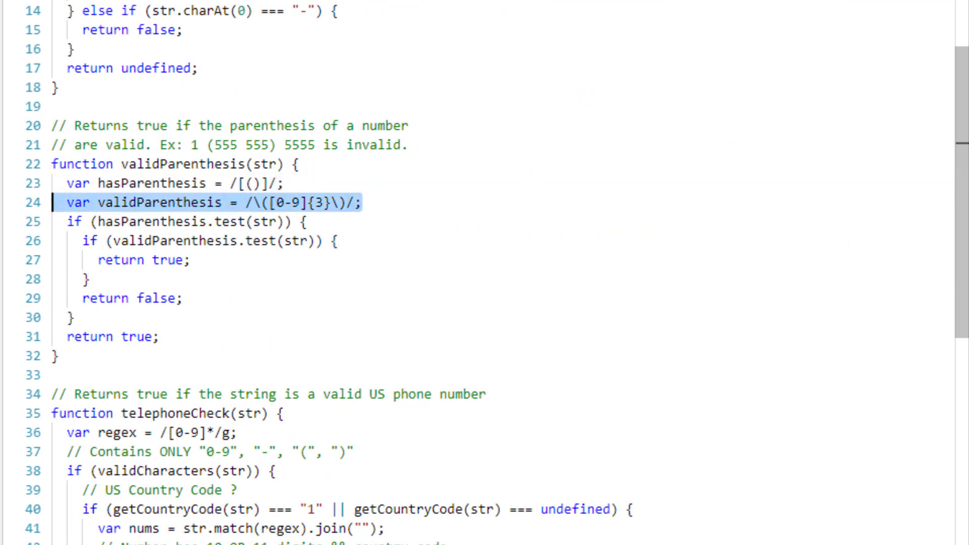
pyautogui.moveTo(342, 185); pyautogui.dragTo(52, 184)
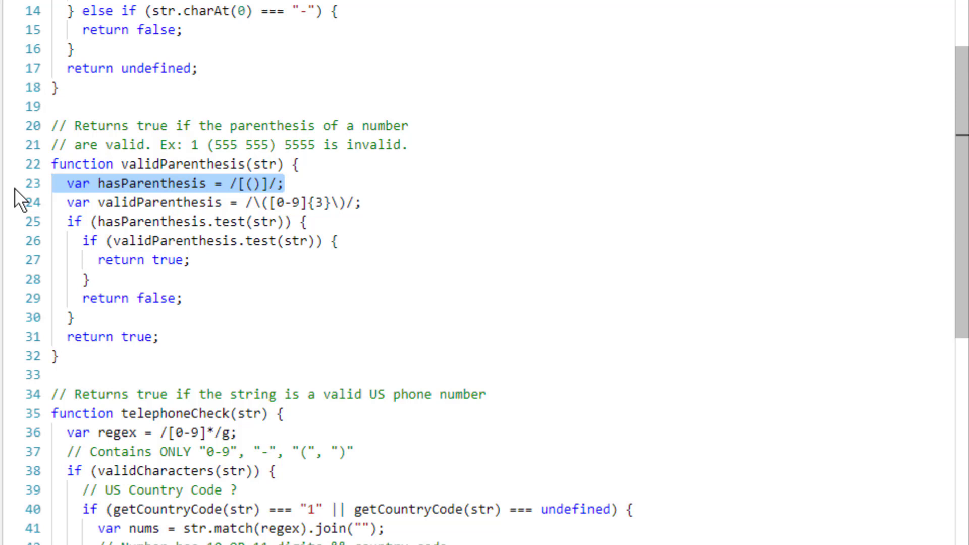
pyautogui.moveTo(401, 204)
pyautogui.mouseDown()
pyautogui.moveTo(53, 222)
pyautogui.moveTo(51, 203)
pyautogui.mouseUp()
pyautogui.click(193, 280)
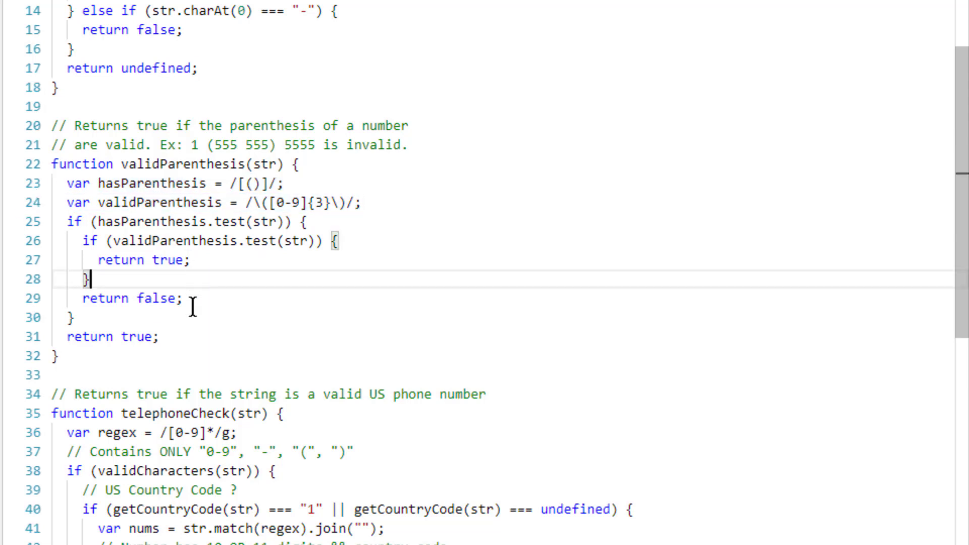
pyautogui.click(129, 331)
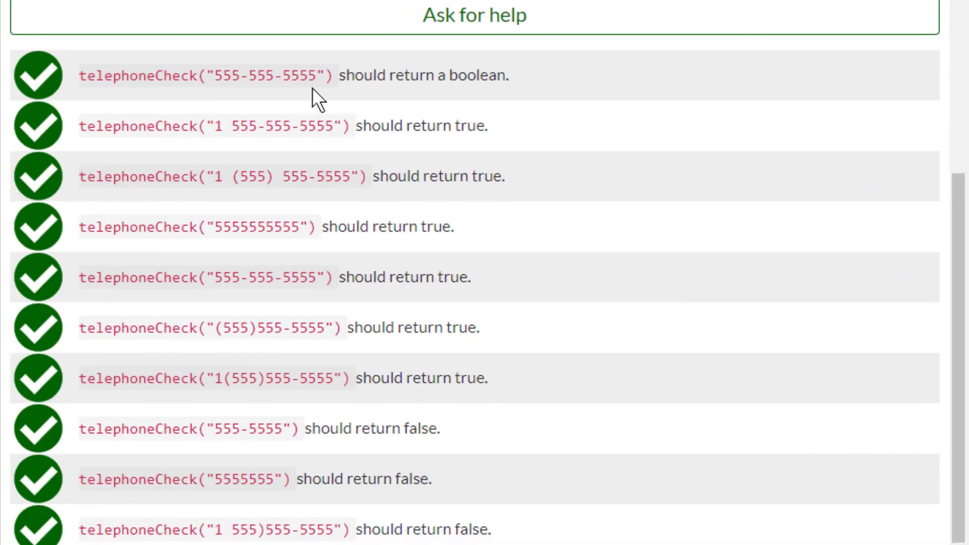
pyautogui.click(277, 79)
pyautogui.moveTo(317, 75); pyautogui.dragTo(214, 75)
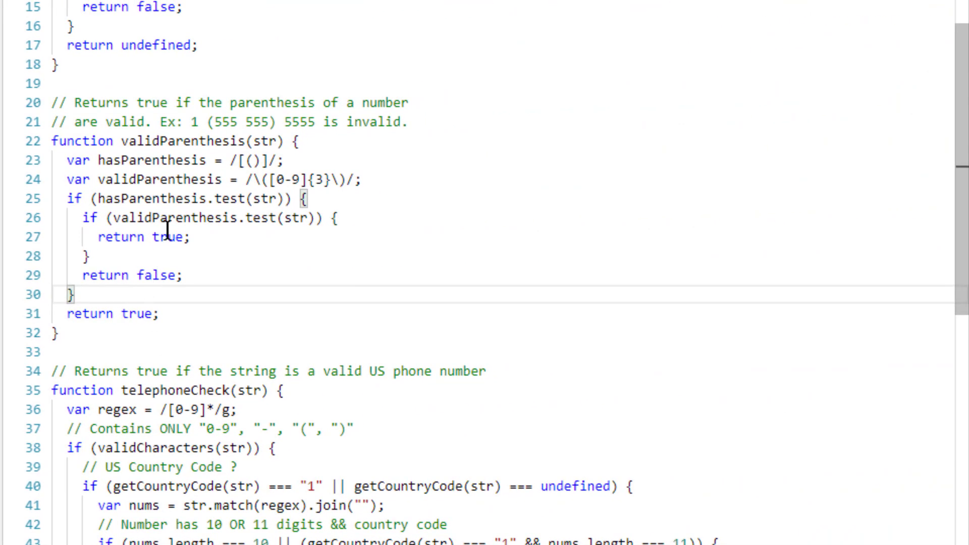
pyautogui.click(206, 256)
pyautogui.doubleClick(114, 179)
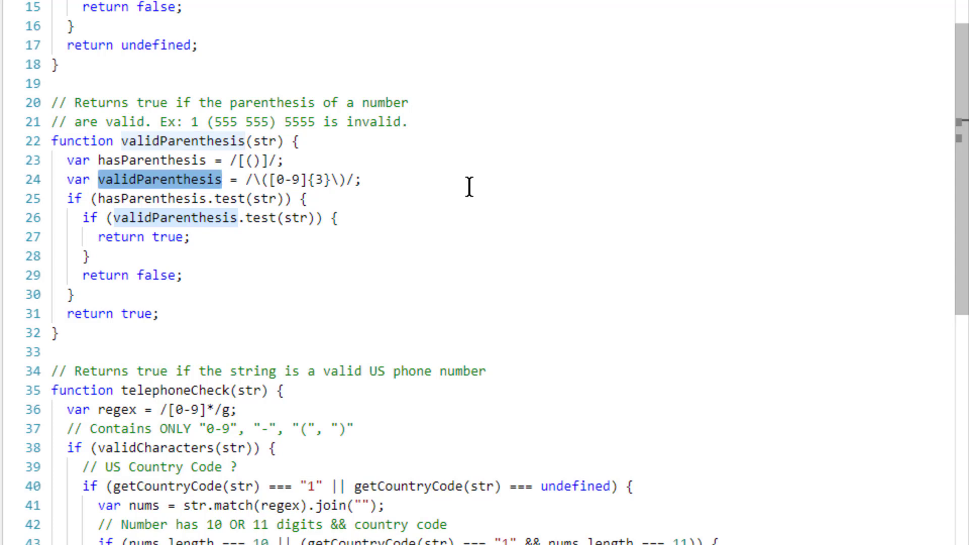
pyautogui.click(151, 256)
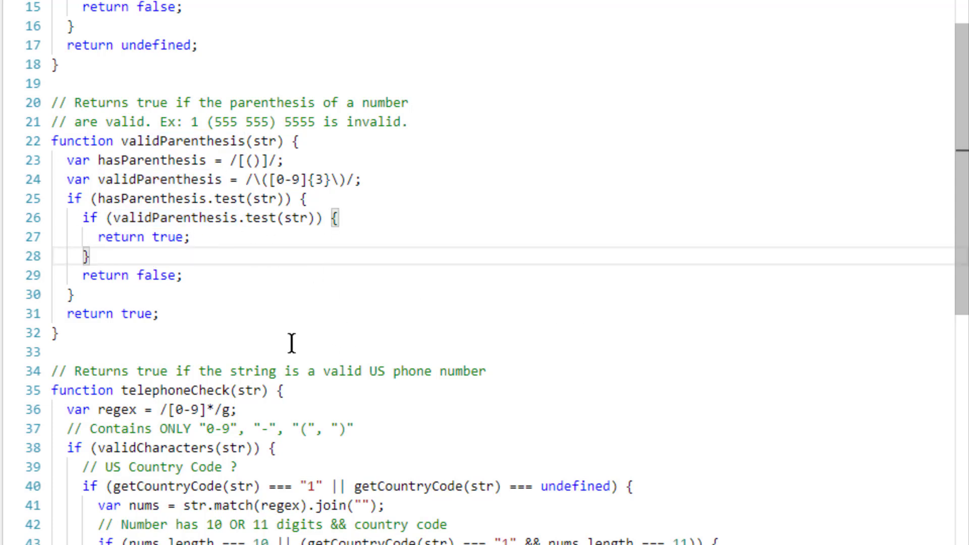
pyautogui.scroll(-2, 406, 435)
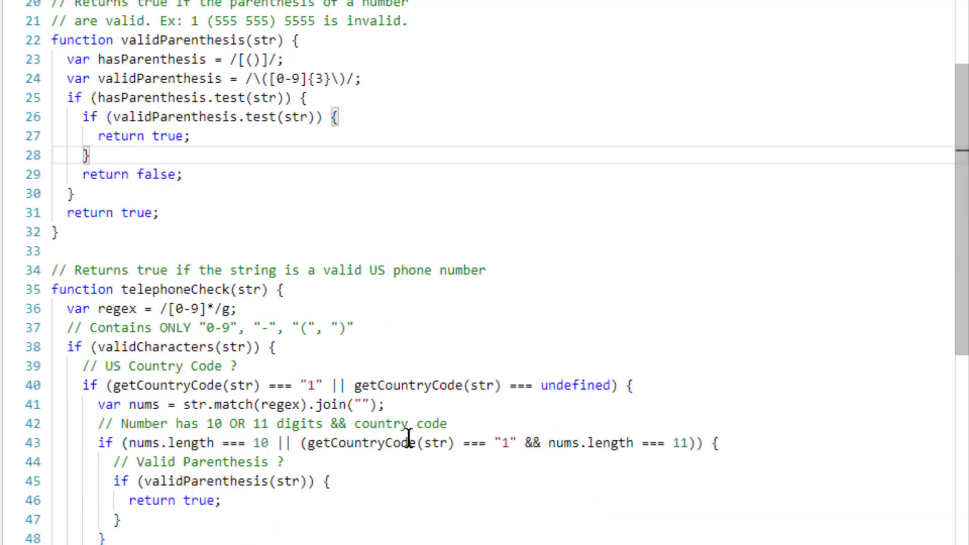
pyautogui.scroll(-2, 409, 435)
pyautogui.click(260, 402)
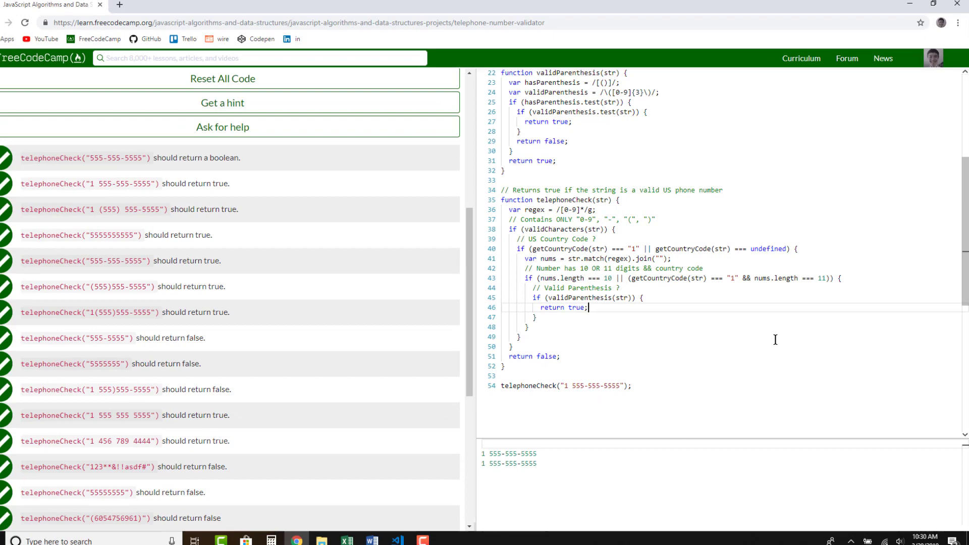
# - Review telephoneCheck's nested checks, then run the tests with Ctrl+Enter to reach 'Escape velocity reached!'
pyautogui.moveTo(650, 202)
pyautogui.mouseDown()
pyautogui.moveTo(631, 347)
pyautogui.moveTo(511, 354)
pyautogui.mouseUp()
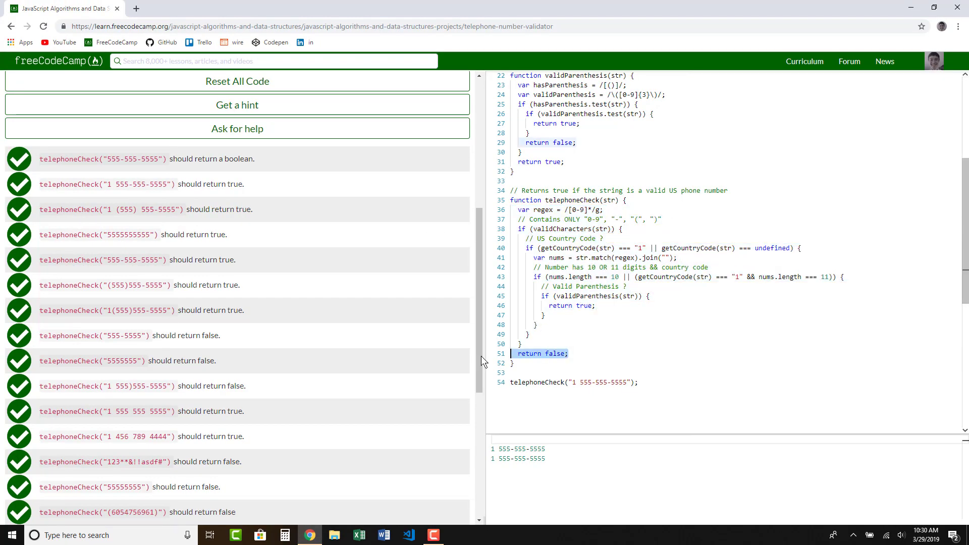
pyautogui.click(576, 364)
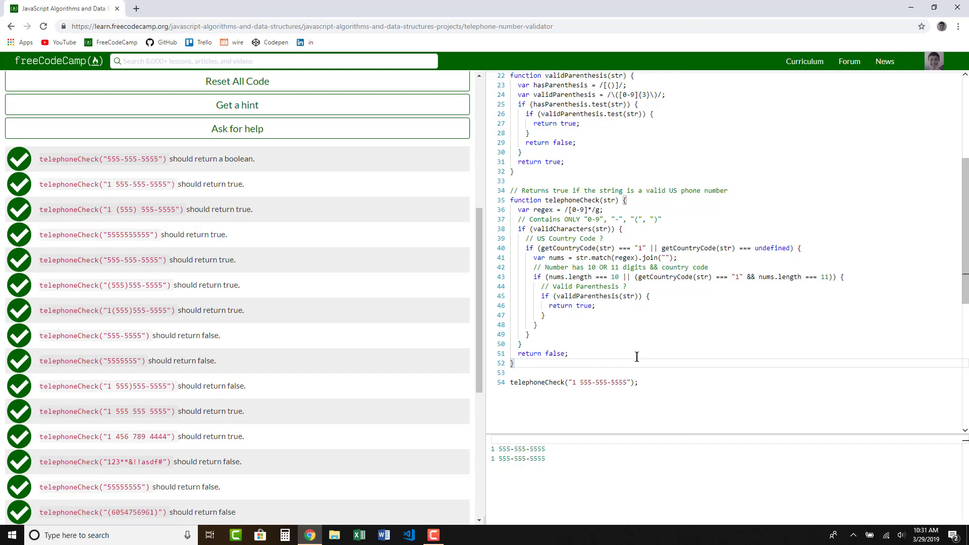
pyautogui.hotkey('ctrl', 'Return')
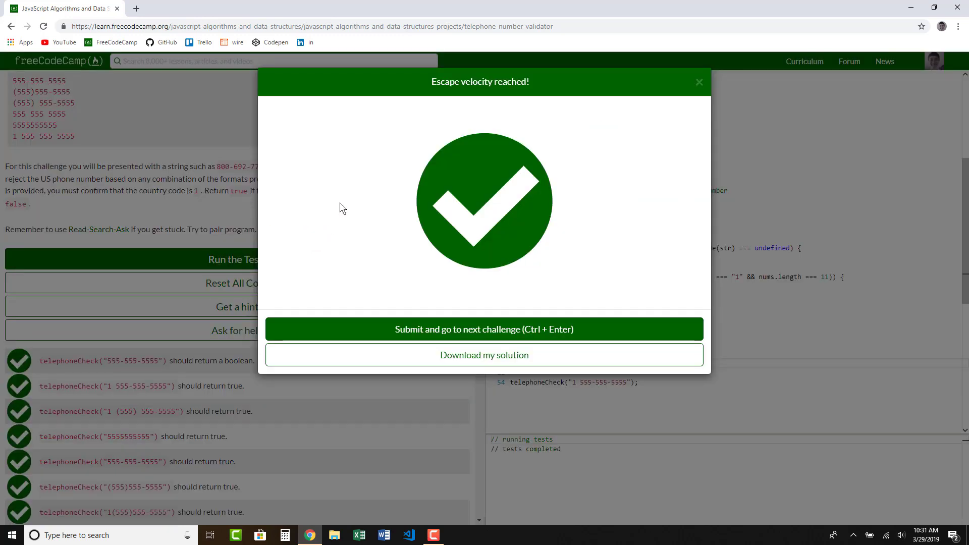